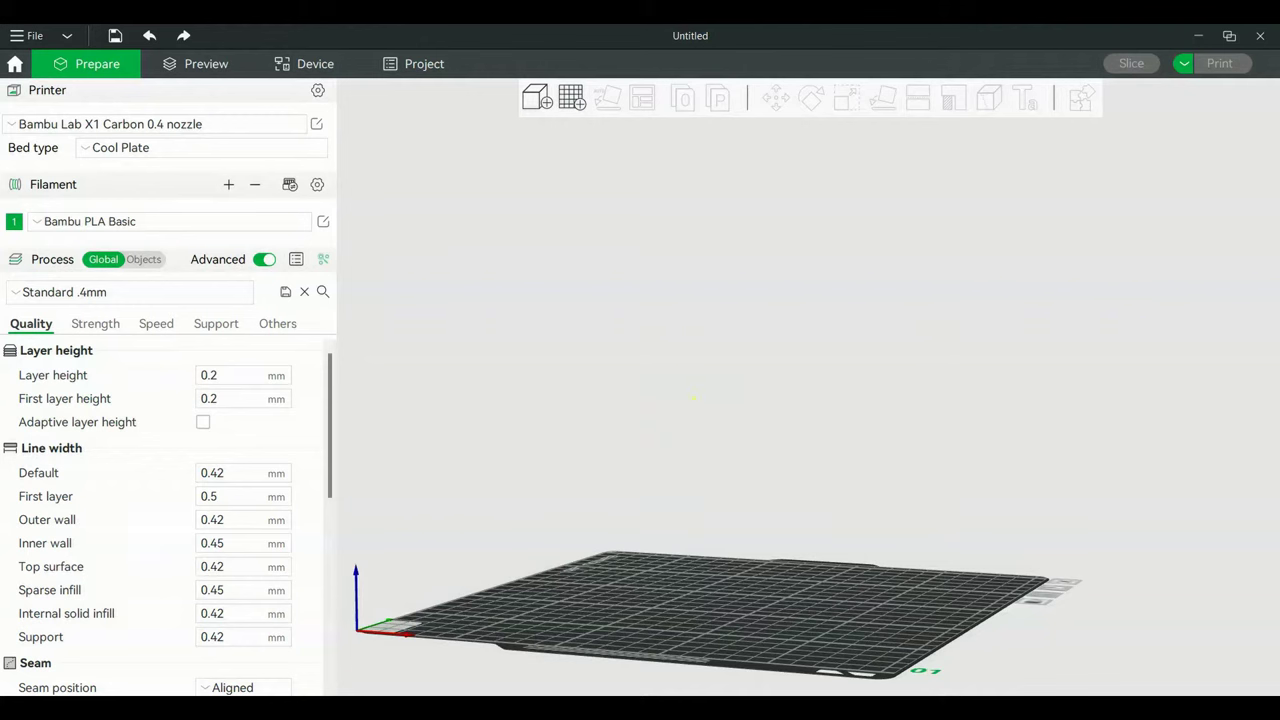
# - Drag Christmas Grogu.stl onto the build plate and inspect it from several angles
pyautogui.moveTo(1060, 388); pyautogui.dragTo(760, 373)
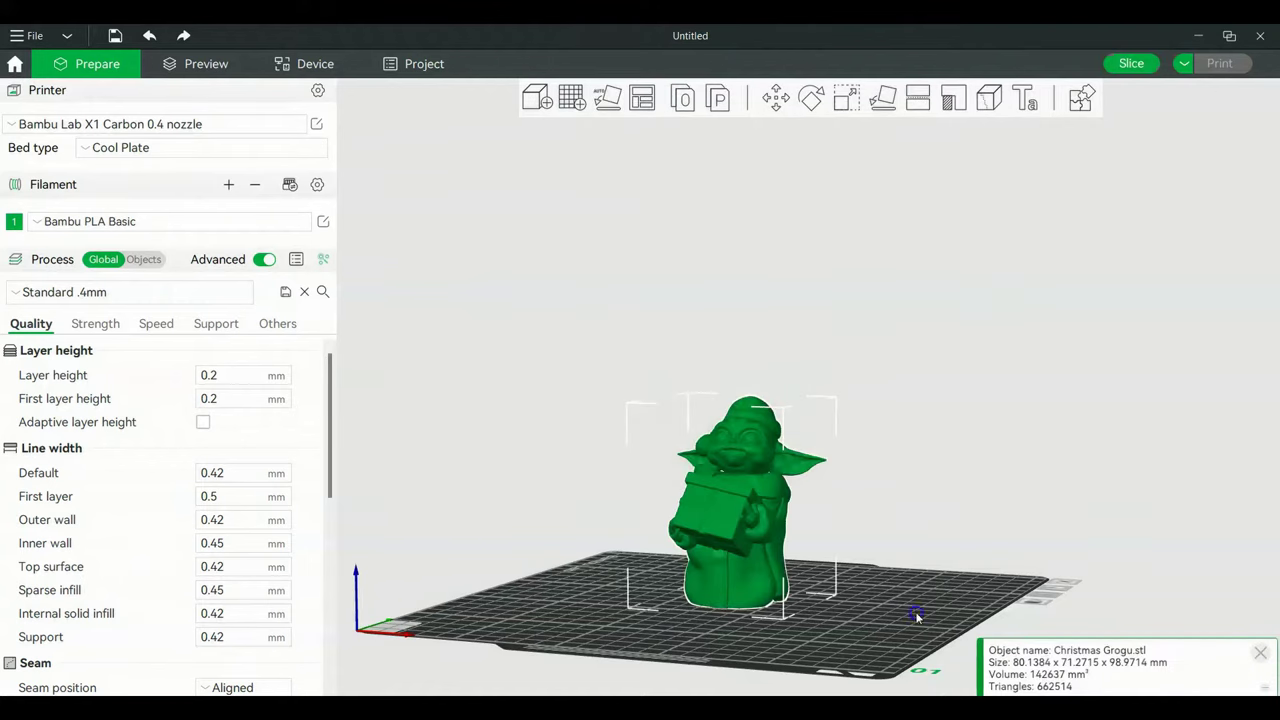
pyautogui.moveTo(902, 615)
pyautogui.mouseDown()
pyautogui.moveTo(853, 606)
pyautogui.moveTo(898, 607)
pyautogui.mouseUp()
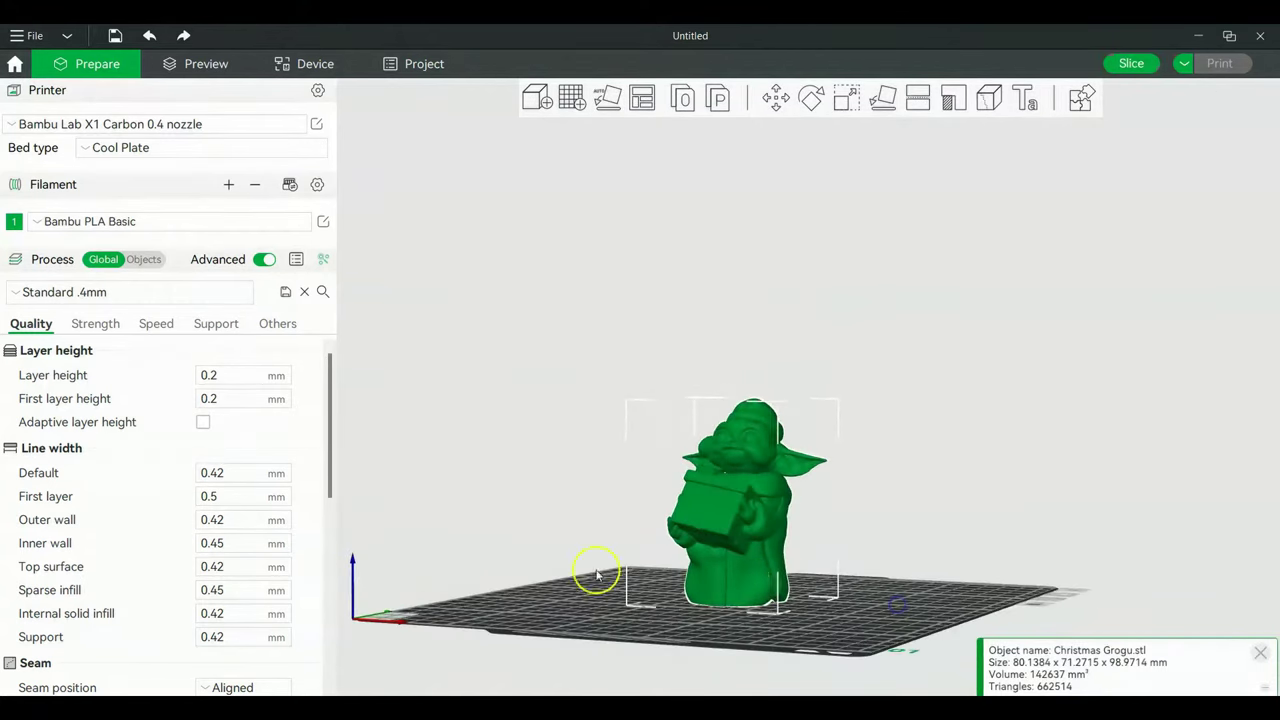
pyautogui.moveTo(580, 540); pyautogui.dragTo(944, 538)
pyautogui.moveTo(944, 538); pyautogui.dragTo(927, 498, button='right')
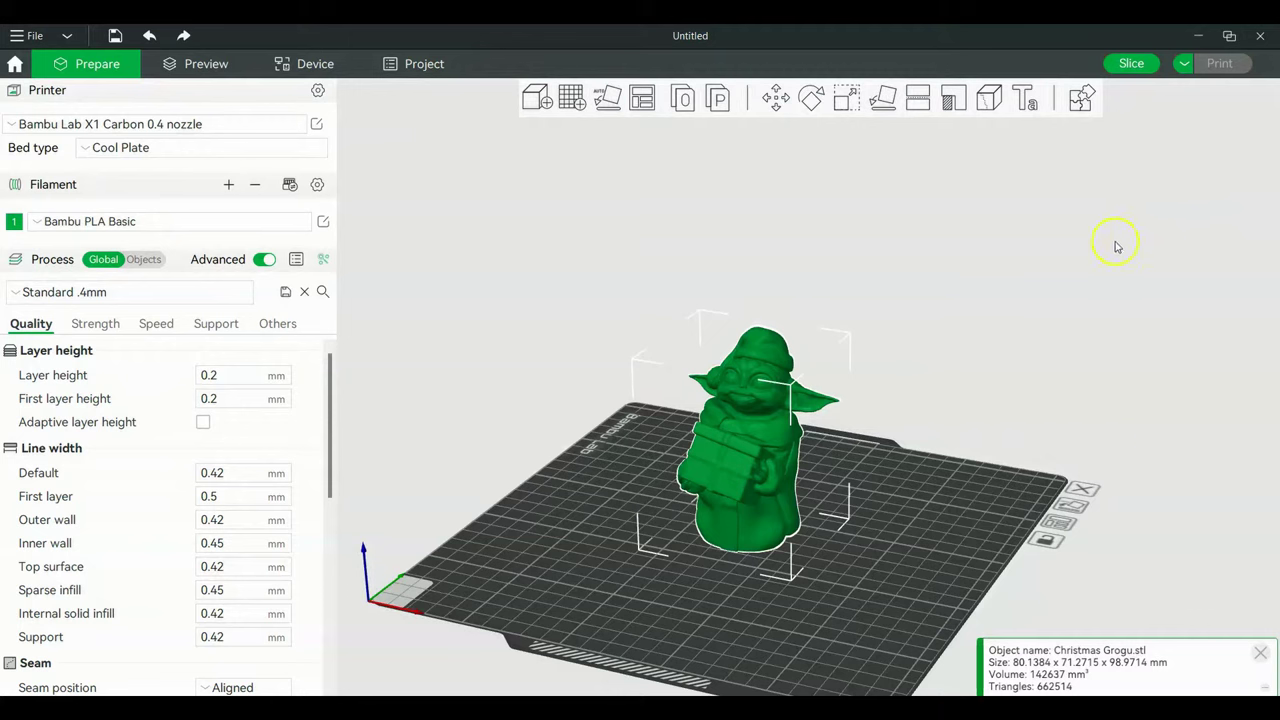
pyautogui.click(1000, 428)
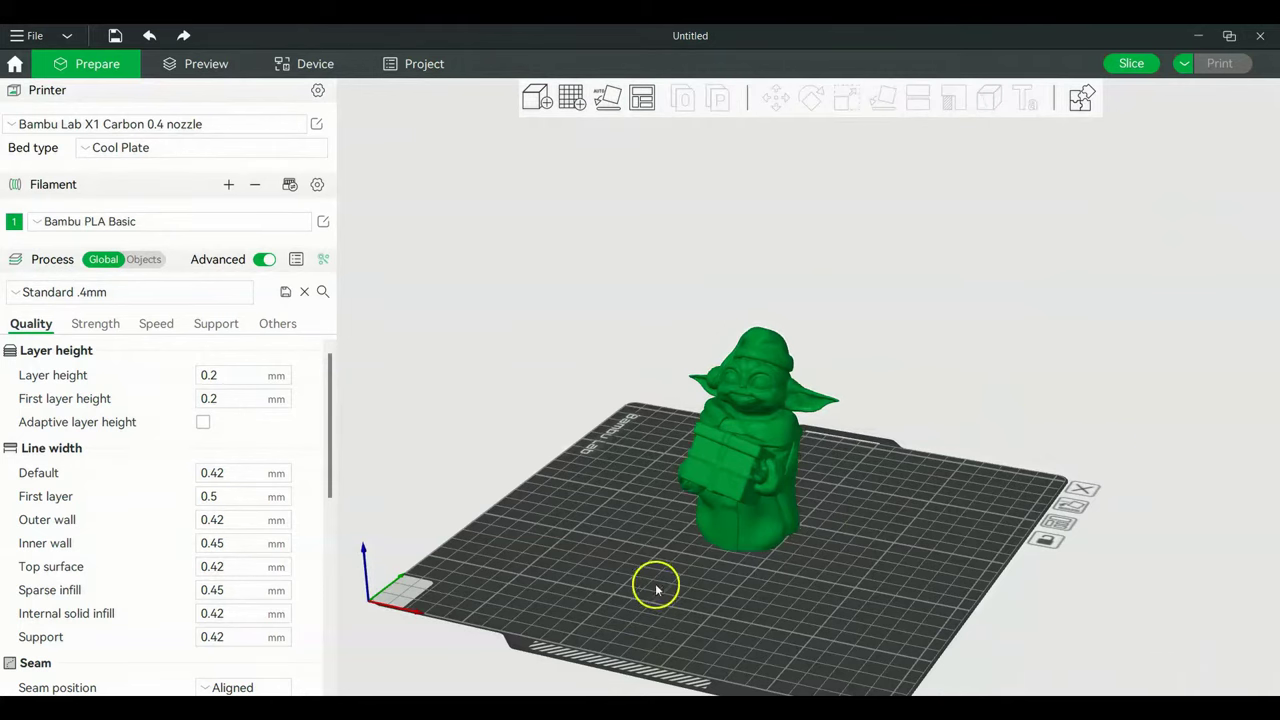
pyautogui.moveTo(620, 586)
pyautogui.mouseDown()
pyautogui.moveTo(623, 563)
pyautogui.moveTo(612, 573)
pyautogui.mouseUp()
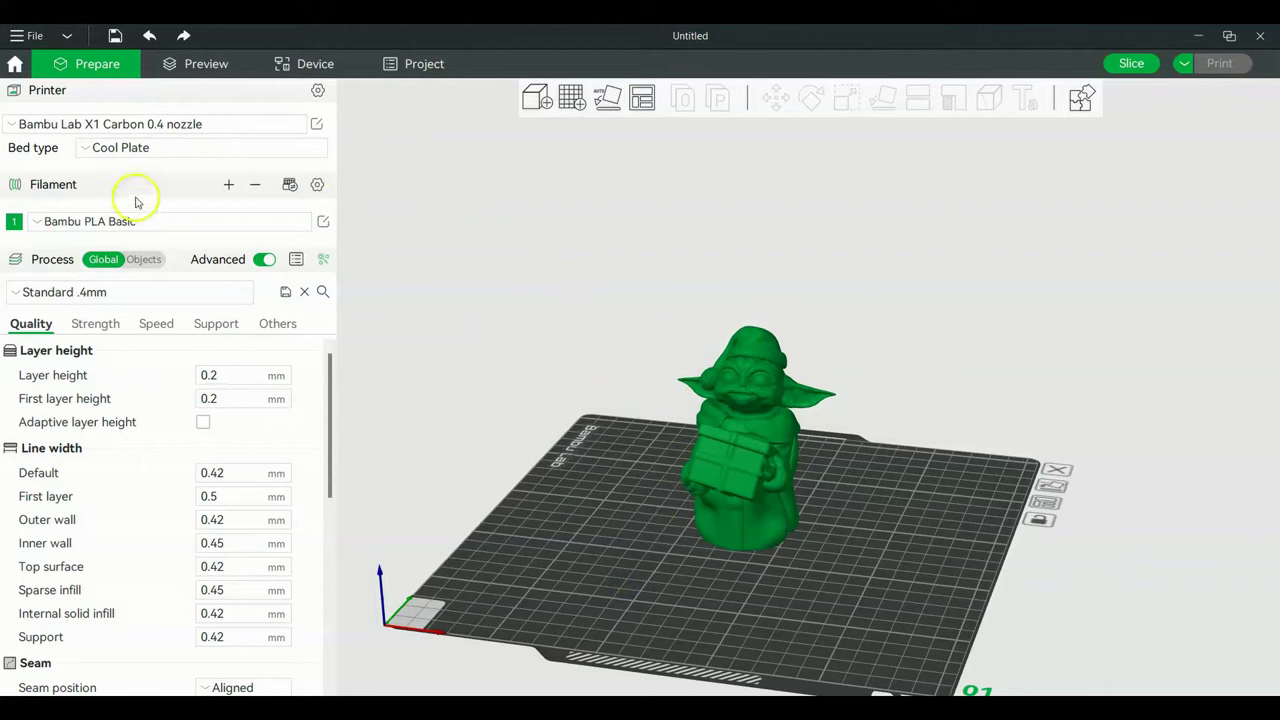
pyautogui.moveTo(775, 630); pyautogui.dragTo(780, 602)
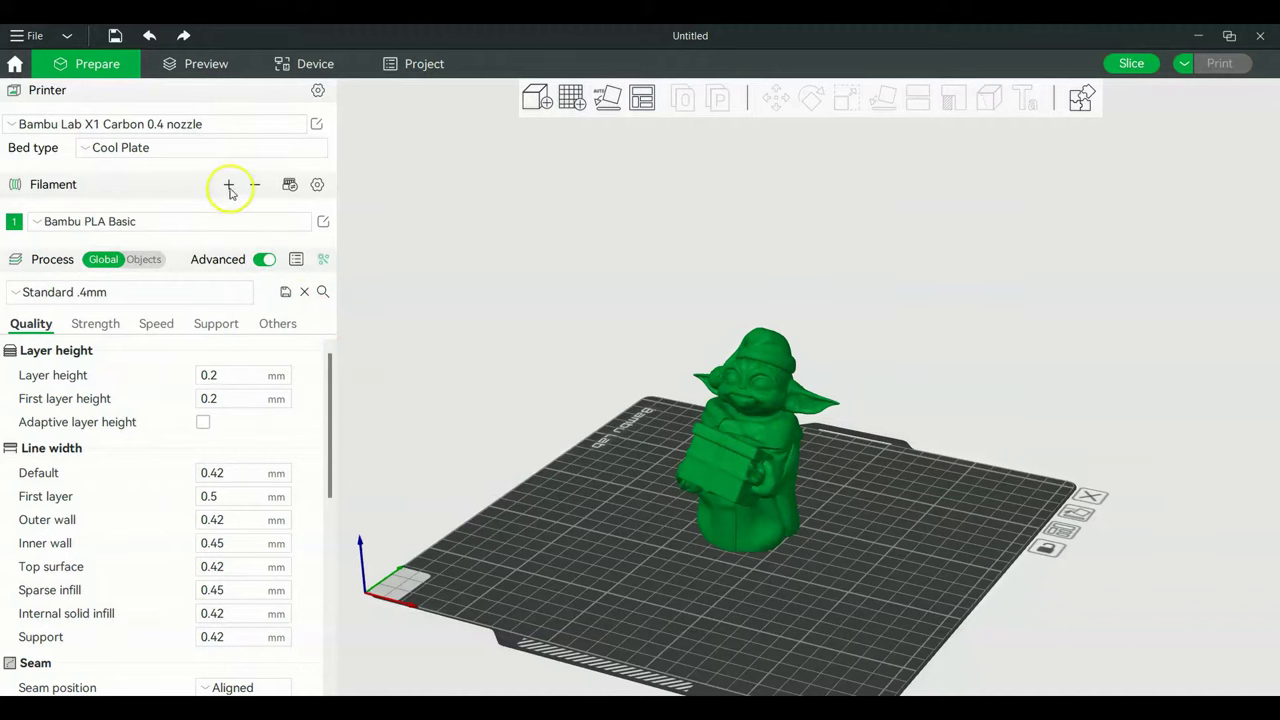
# - Add a second filament slot and set filament 1's colour to red
pyautogui.click(230, 186)
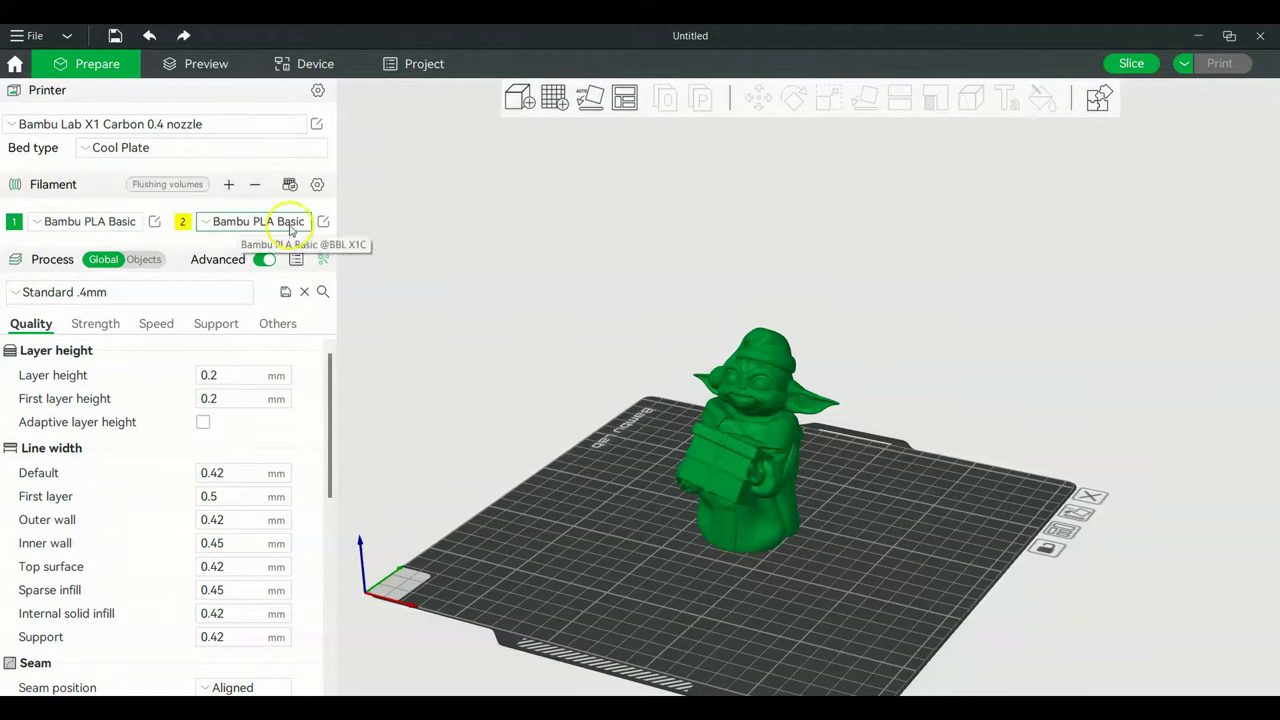
pyautogui.moveTo(608, 457); pyautogui.dragTo(587, 532)
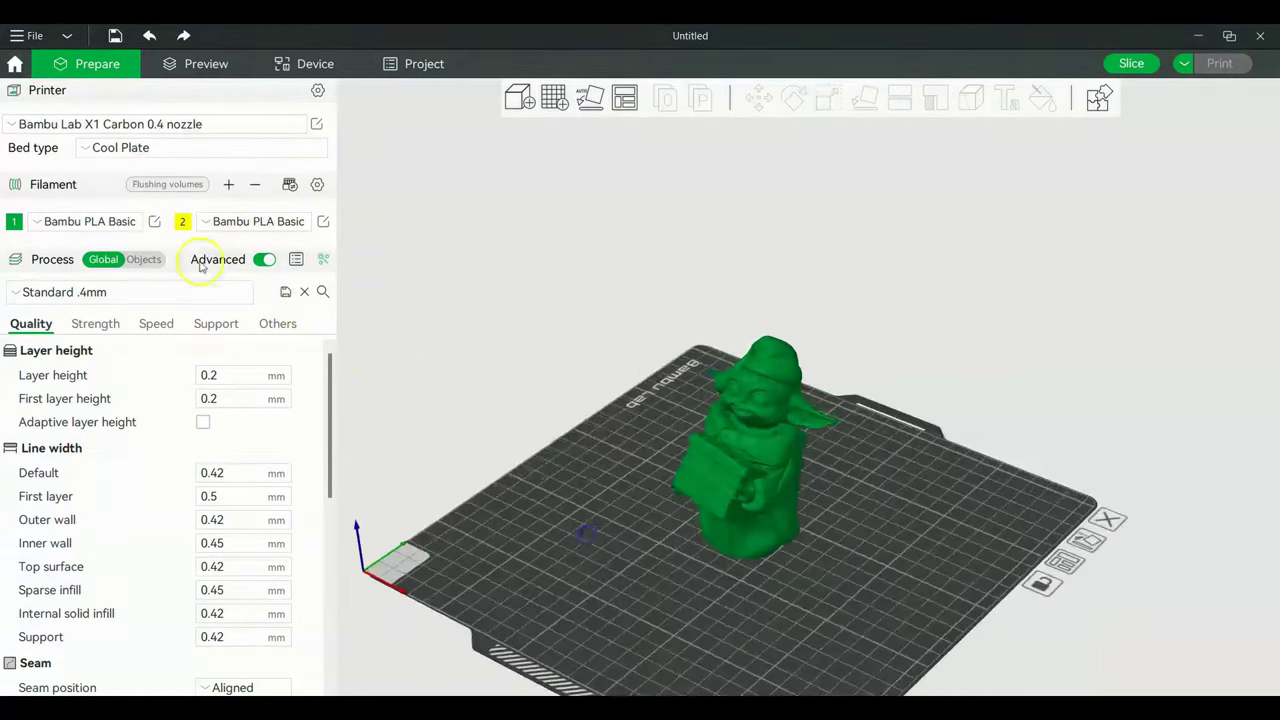
pyautogui.click(12, 222)
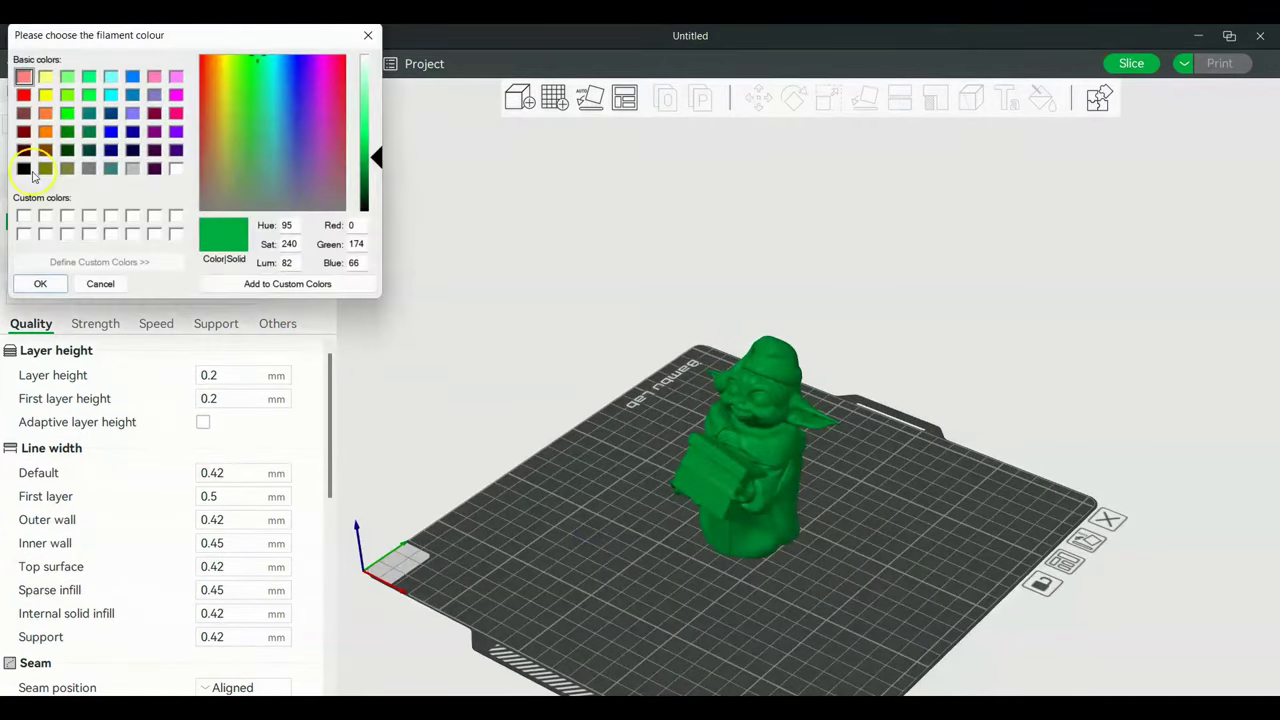
pyautogui.click(367, 35)
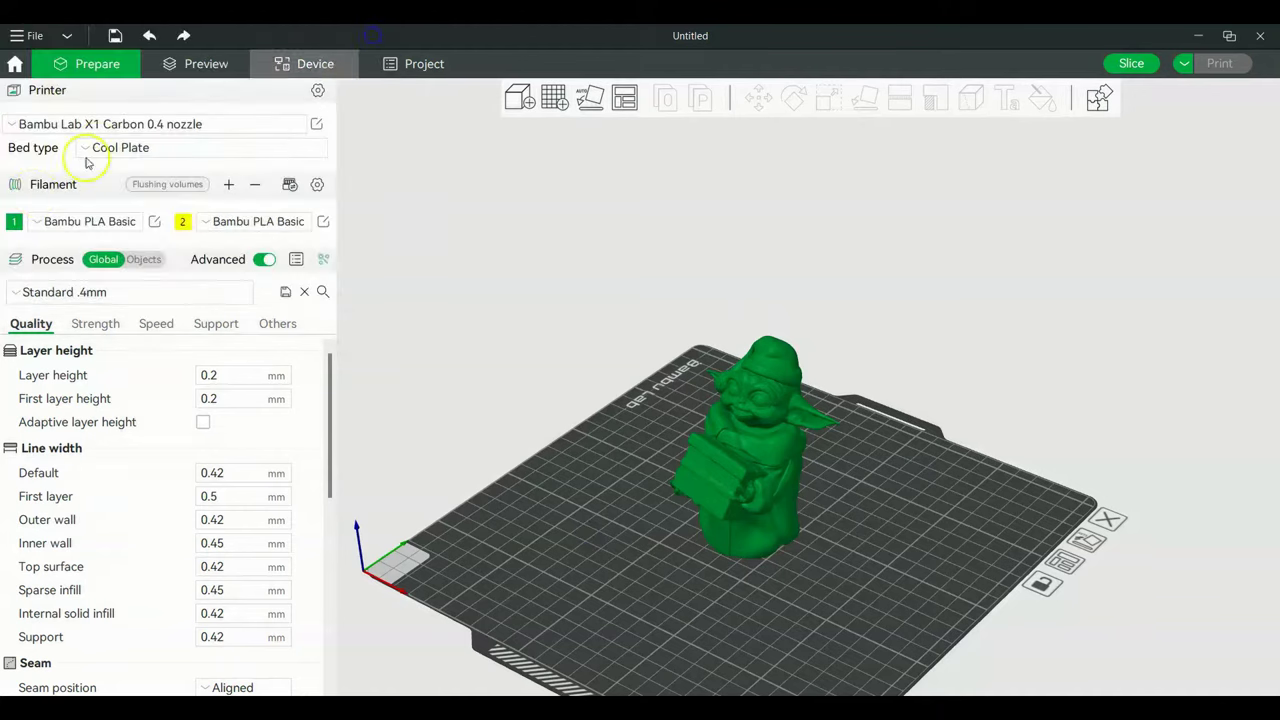
pyautogui.click(15, 221)
pyautogui.click(23, 94)
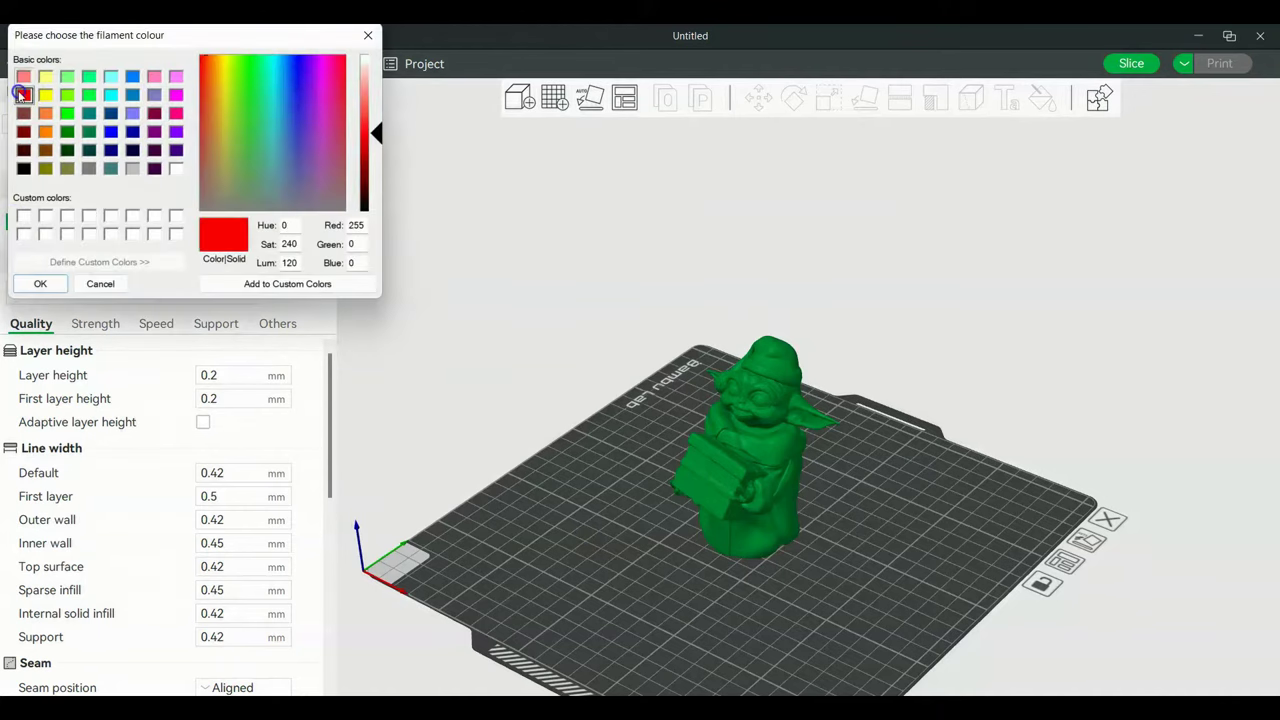
pyautogui.click(40, 283)
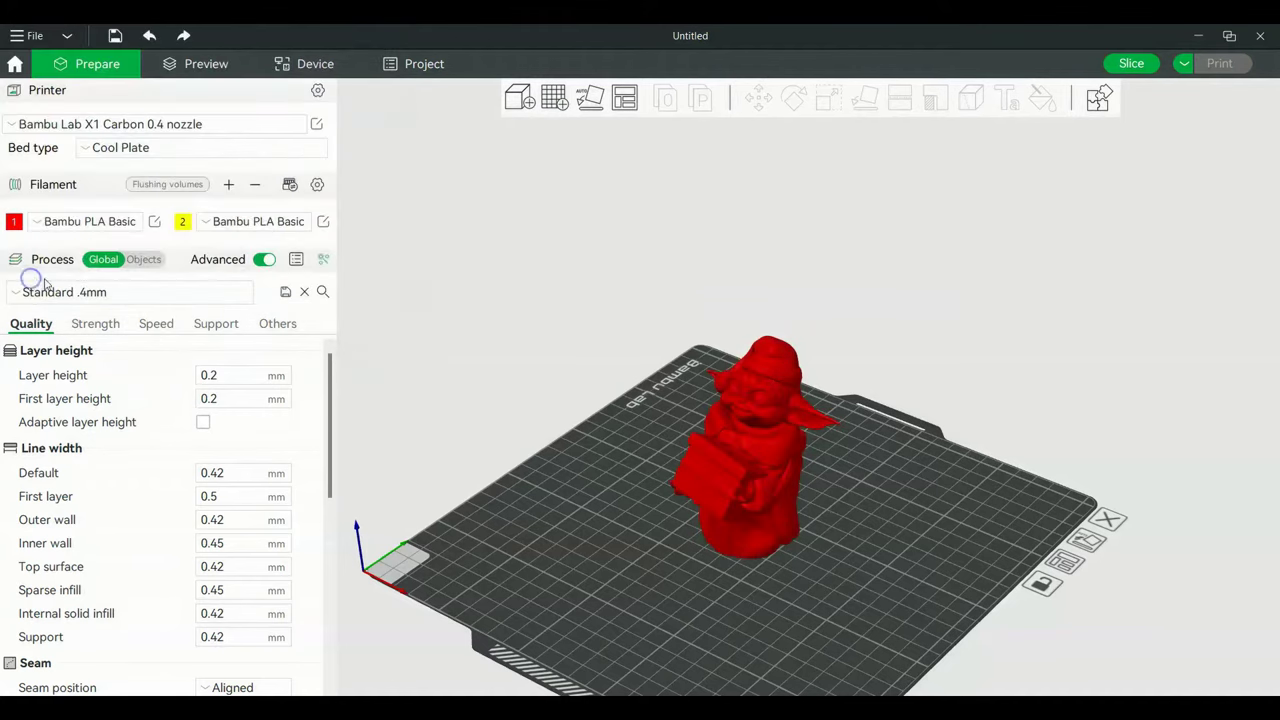
pyautogui.moveTo(569, 606)
pyautogui.mouseDown()
pyautogui.moveTo(580, 586)
pyautogui.moveTo(565, 599)
pyautogui.mouseUp()
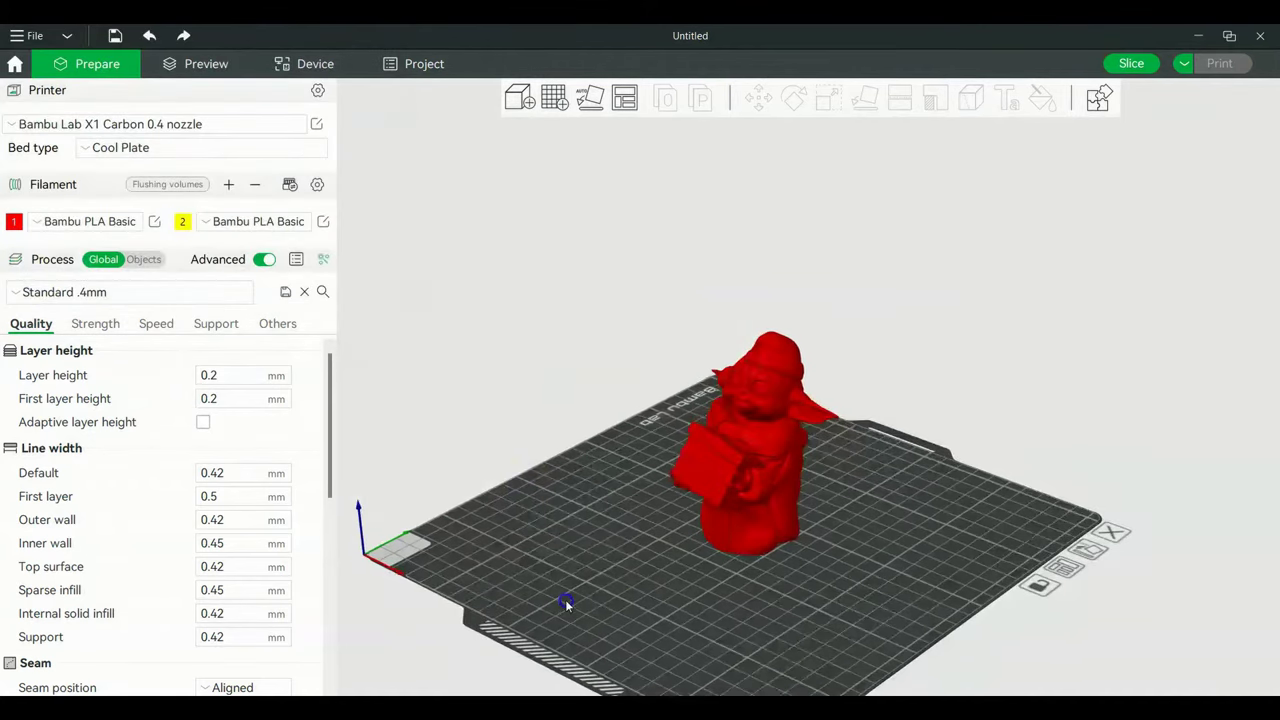
# - Set filament 2's colour to white
pyautogui.click(184, 224)
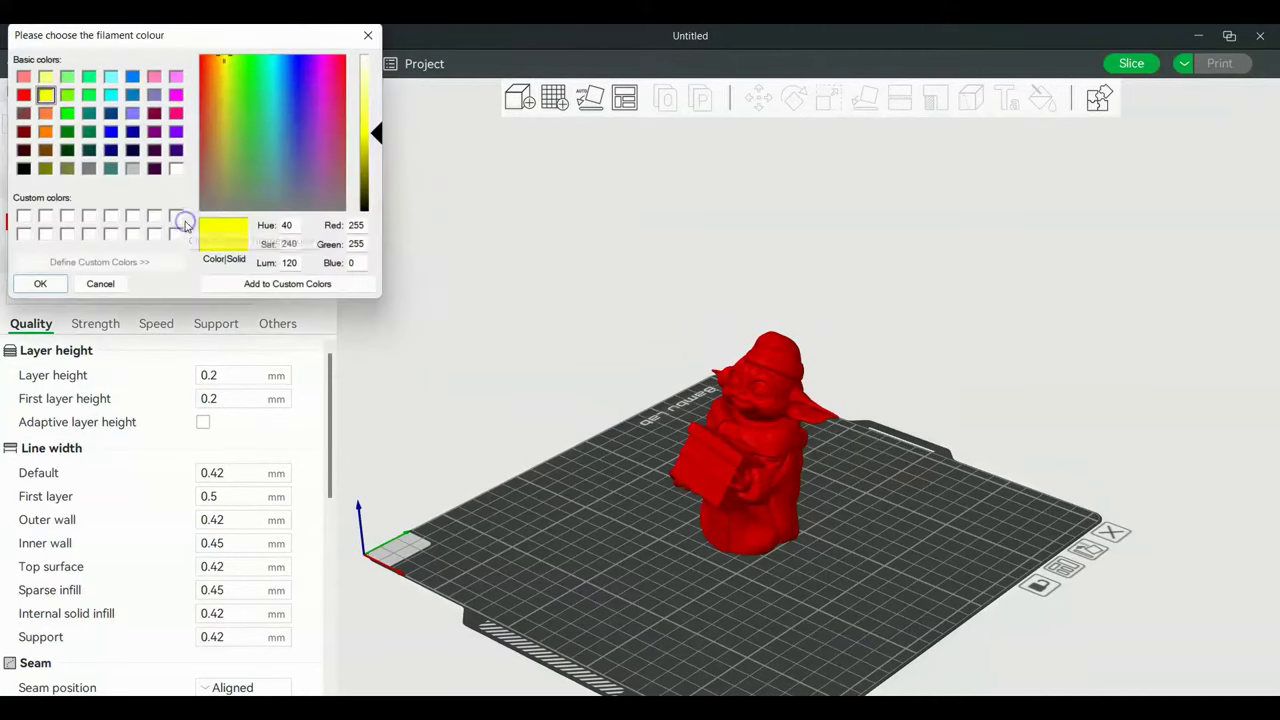
pyautogui.click(176, 169)
pyautogui.click(42, 283)
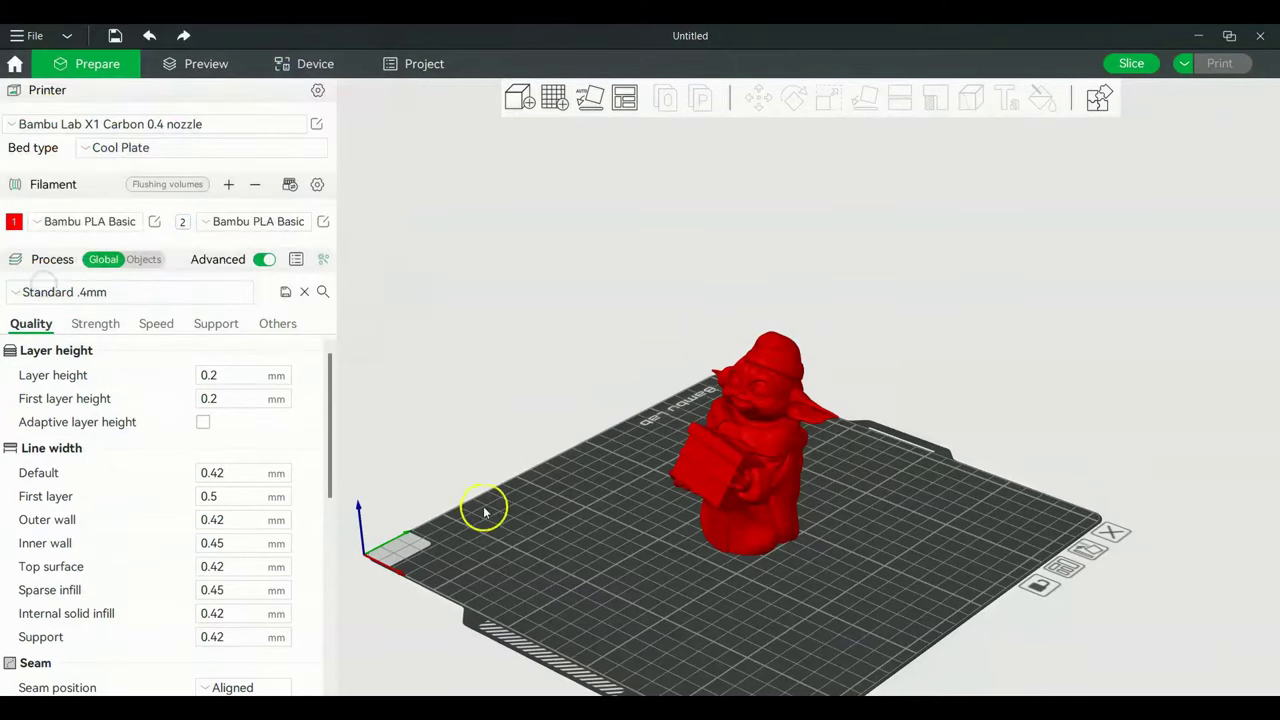
pyautogui.moveTo(485, 513); pyautogui.dragTo(560, 531)
pyautogui.scroll(5, 618, 507)
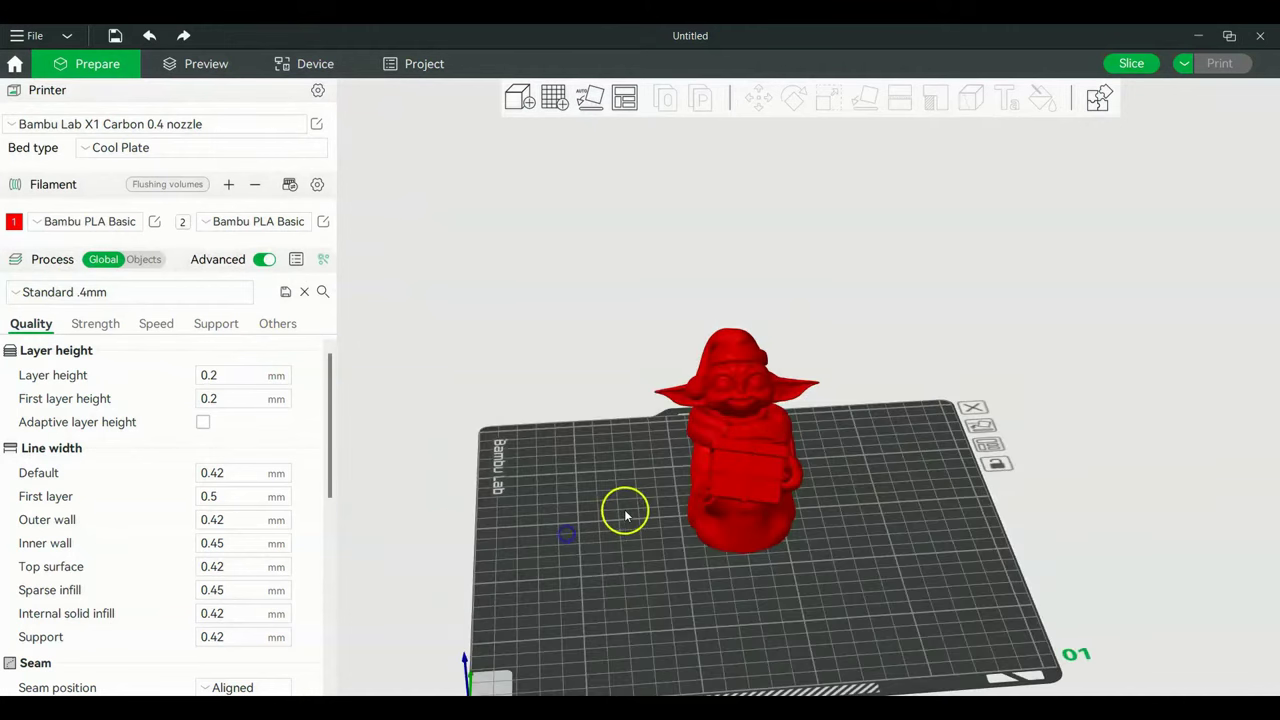
pyautogui.moveTo(615, 504); pyautogui.dragTo(575, 438, button='right')
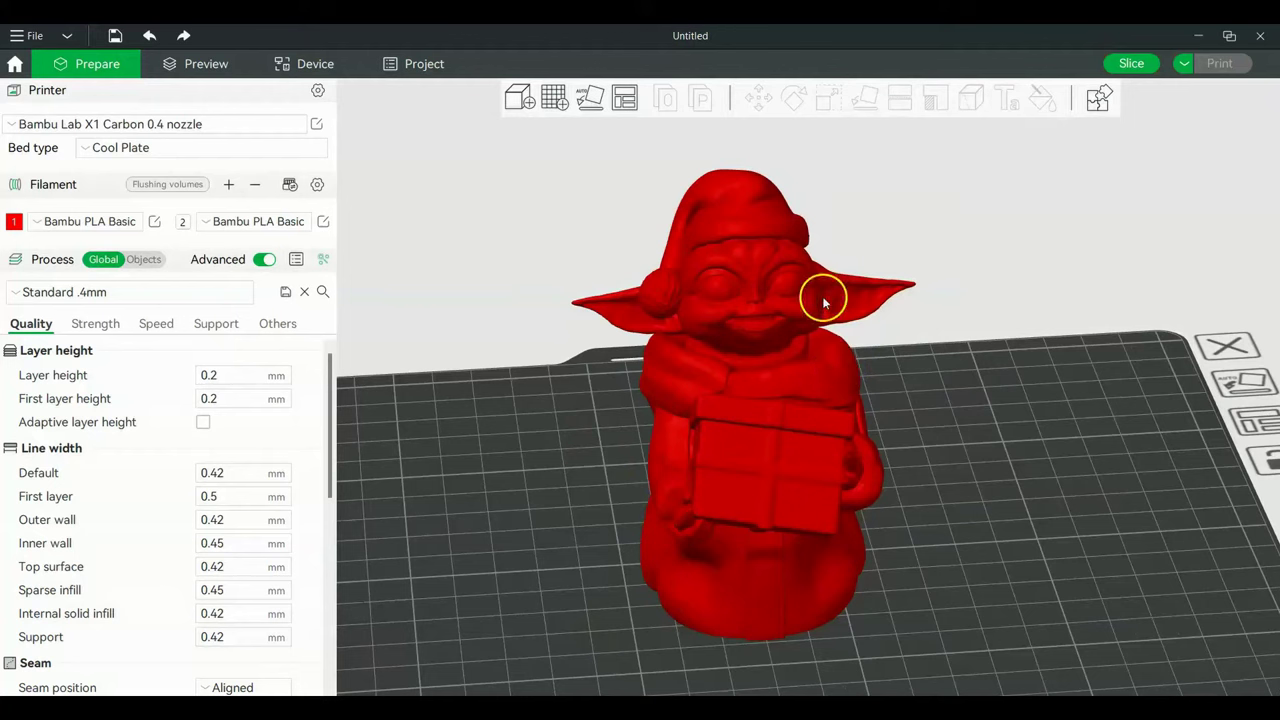
# - Add filament 3 in dark green, then add a fourth, blue filament slot
pyautogui.click(229, 184)
pyautogui.click(14, 245)
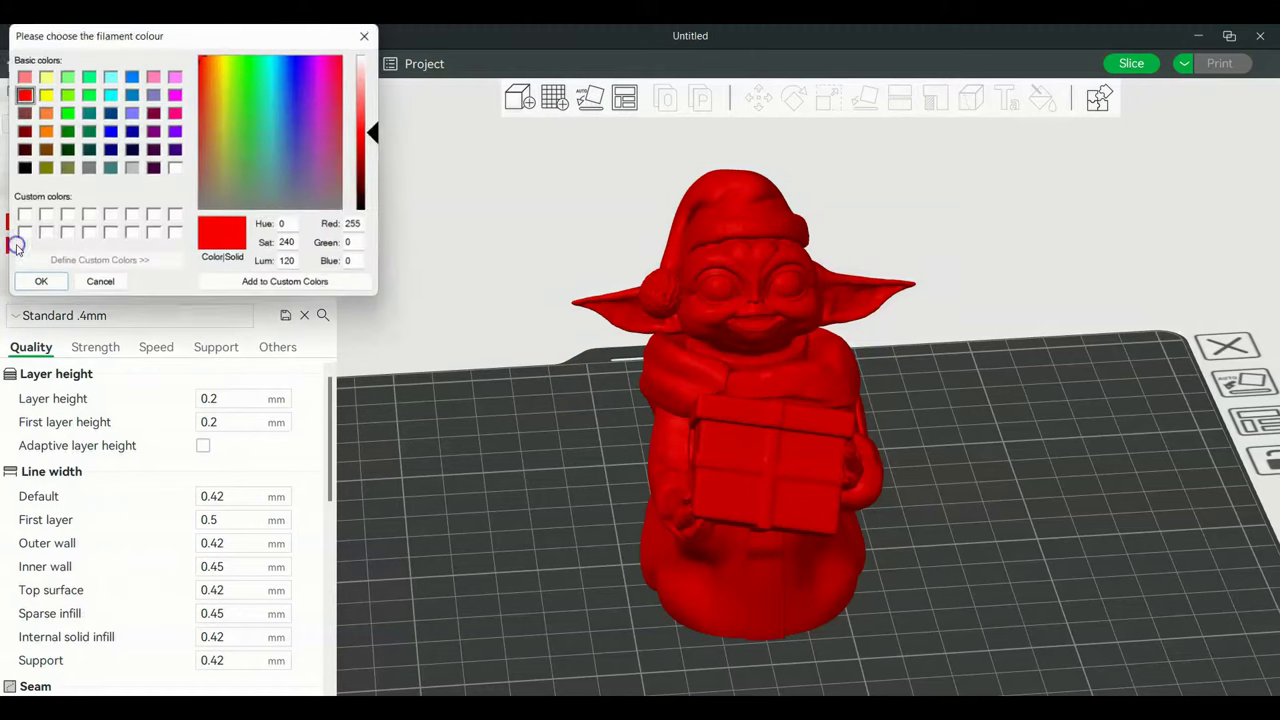
pyautogui.click(67, 131)
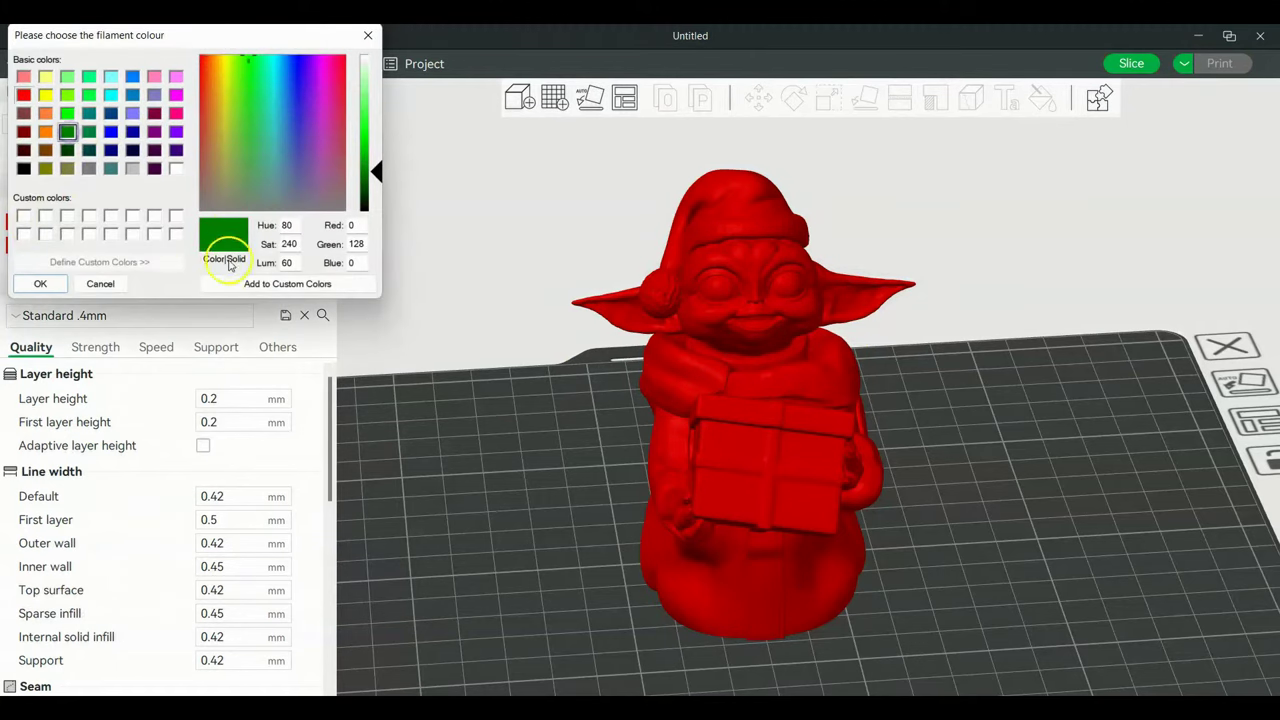
pyautogui.click(40, 284)
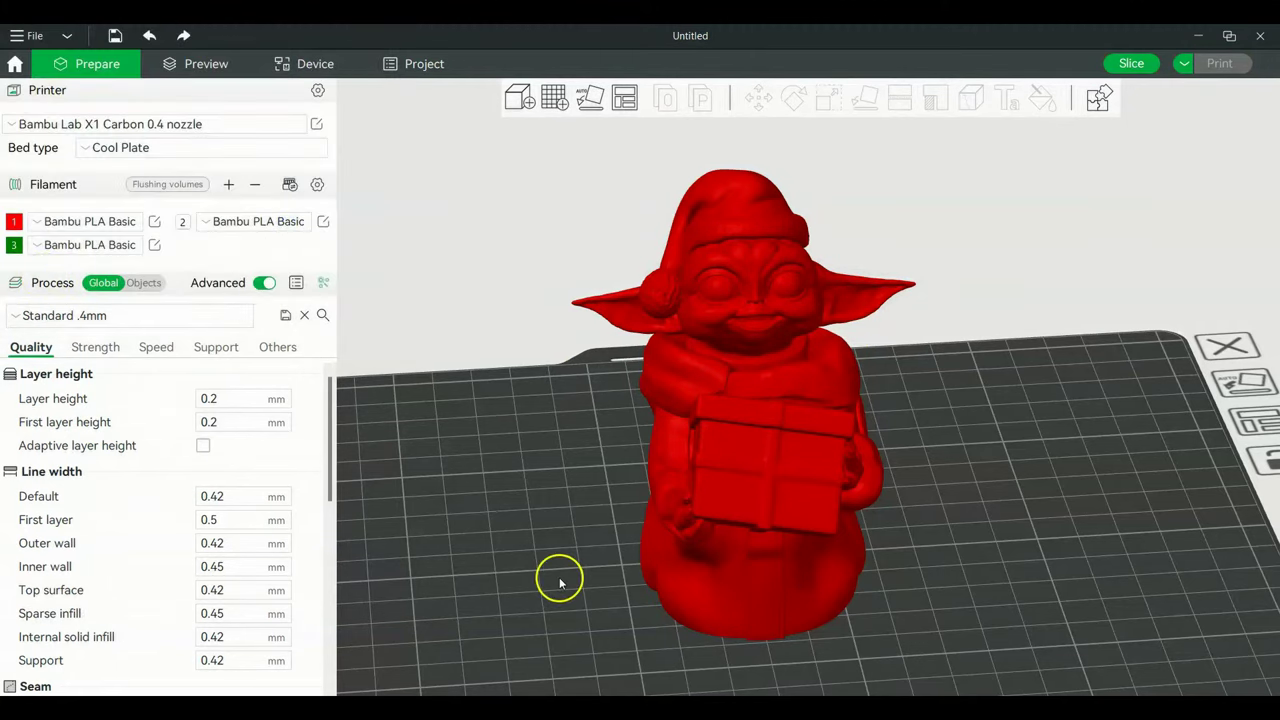
pyautogui.moveTo(560, 580); pyautogui.dragTo(667, 440)
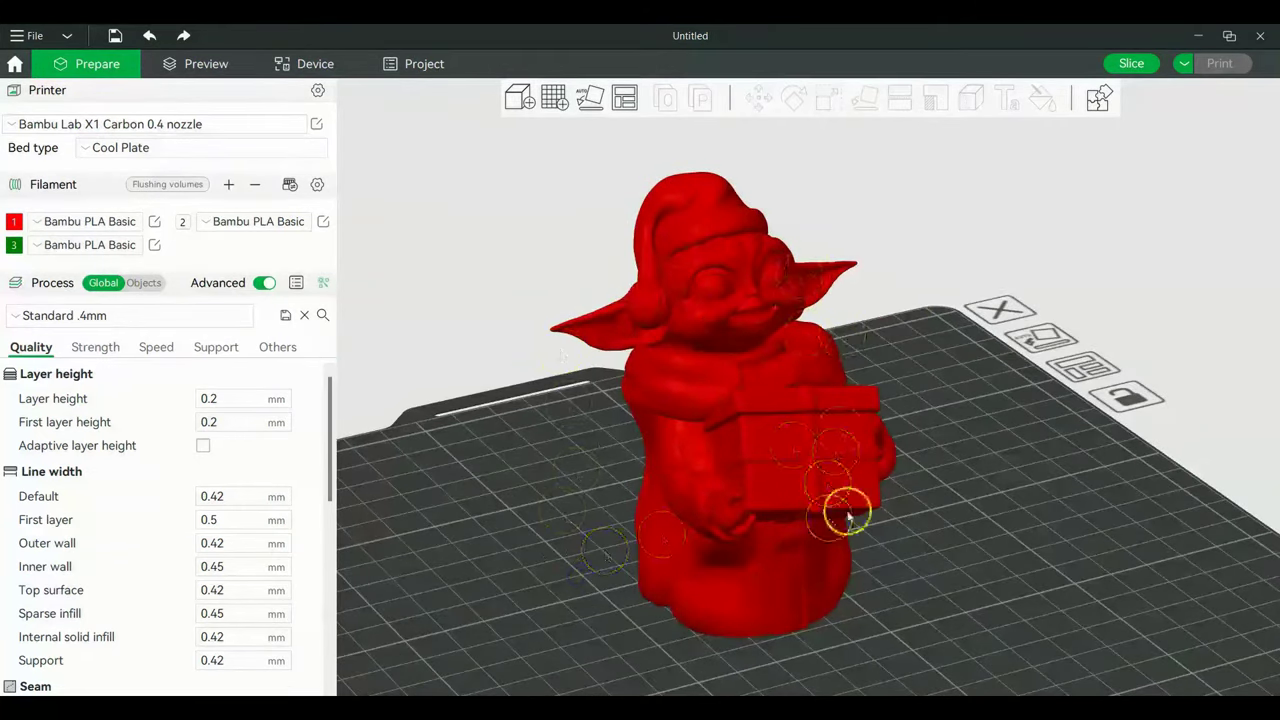
pyautogui.moveTo(561, 545)
pyautogui.mouseDown()
pyautogui.moveTo(622, 528)
pyautogui.moveTo(550, 537)
pyautogui.mouseUp()
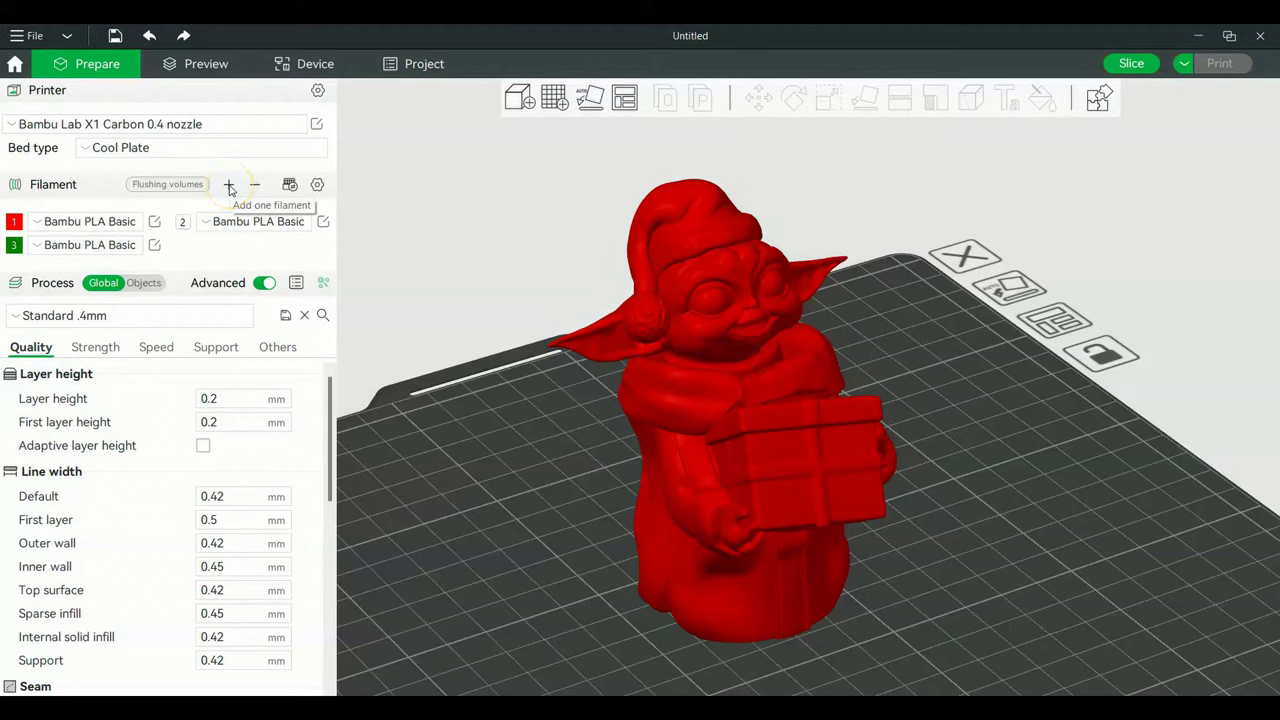
pyautogui.click(229, 186)
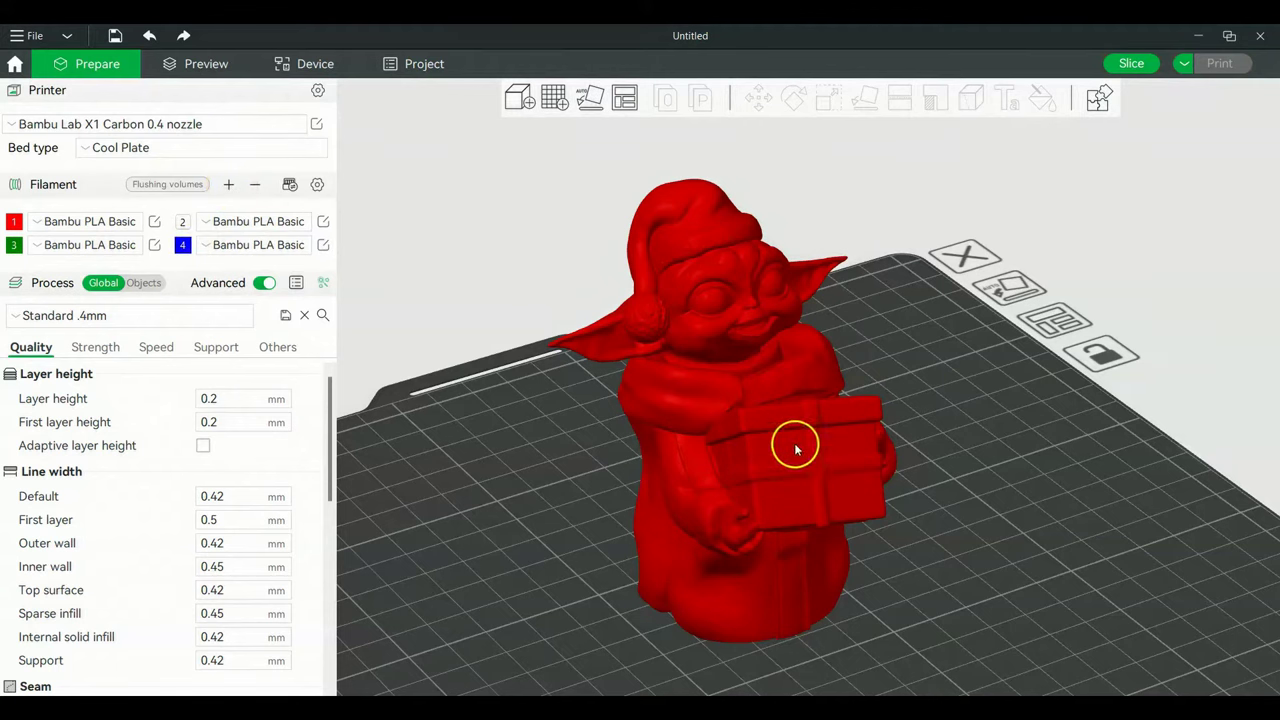
pyautogui.moveTo(986, 540)
pyautogui.mouseDown()
pyautogui.moveTo(957, 574)
pyautogui.moveTo(997, 538)
pyautogui.mouseUp()
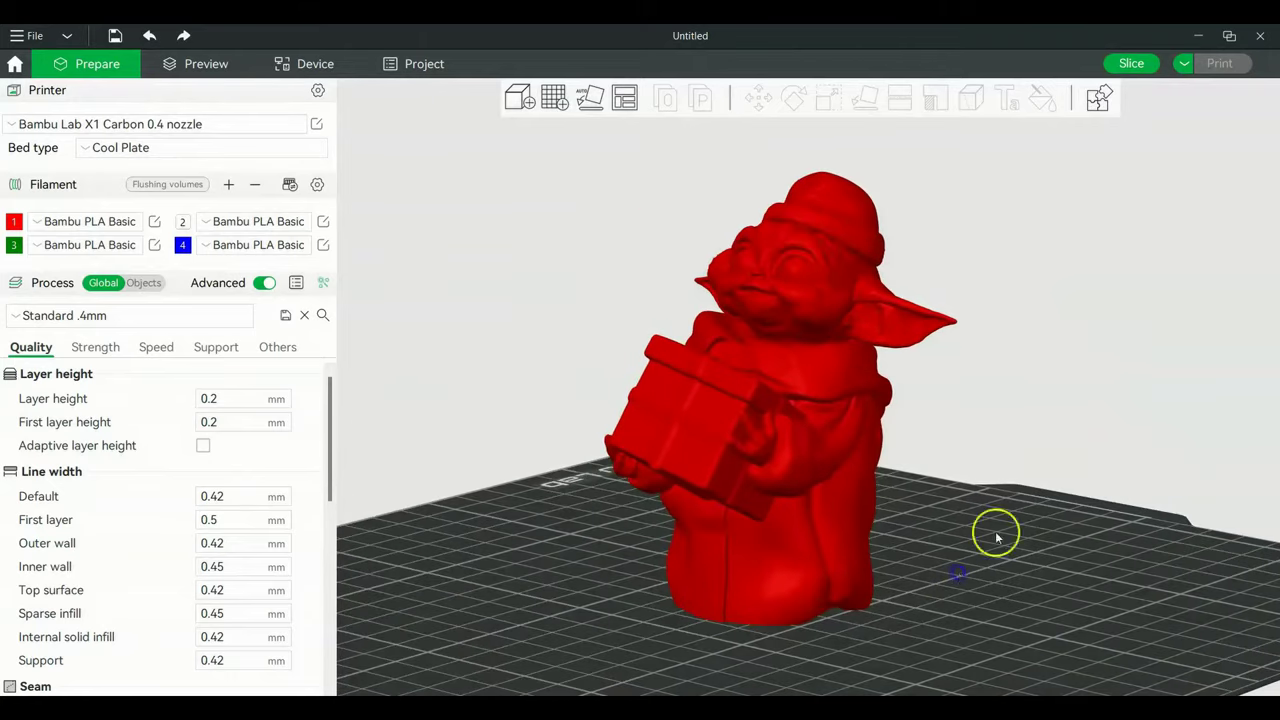
# - Select the Christmas Grogu model and open the Color Painting tool
pyautogui.click(852, 237)
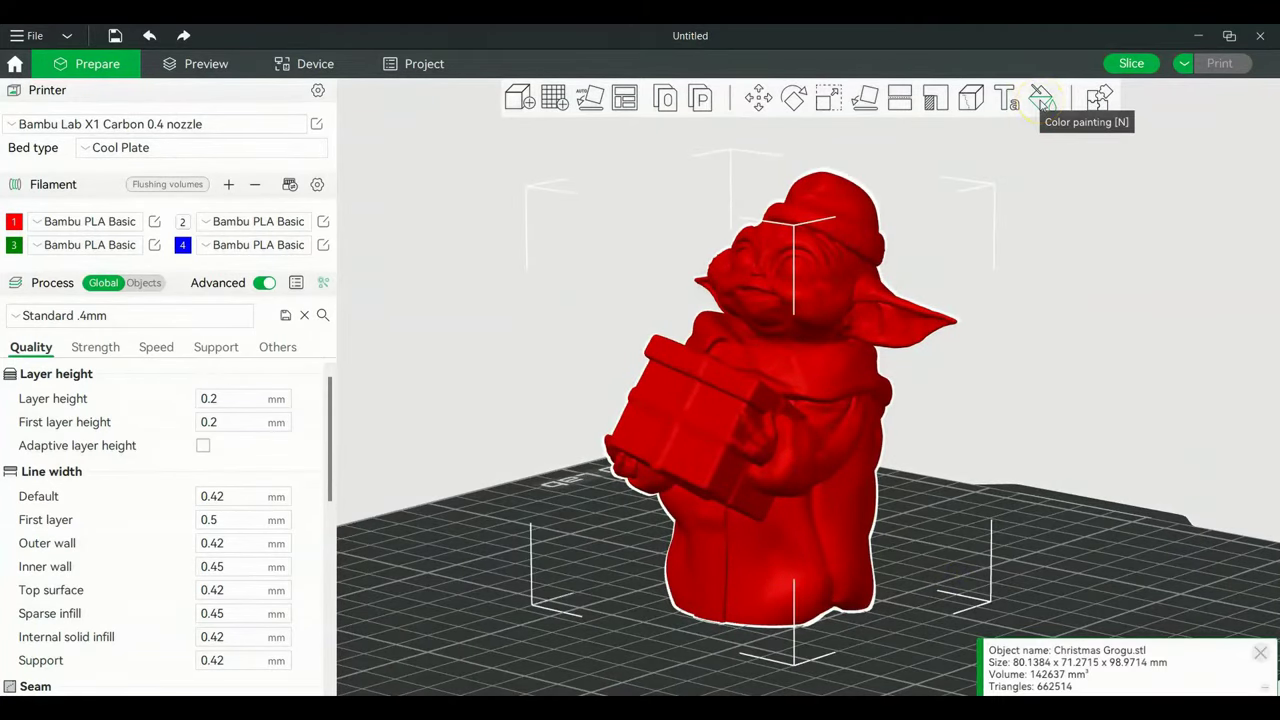
pyautogui.click(1040, 97)
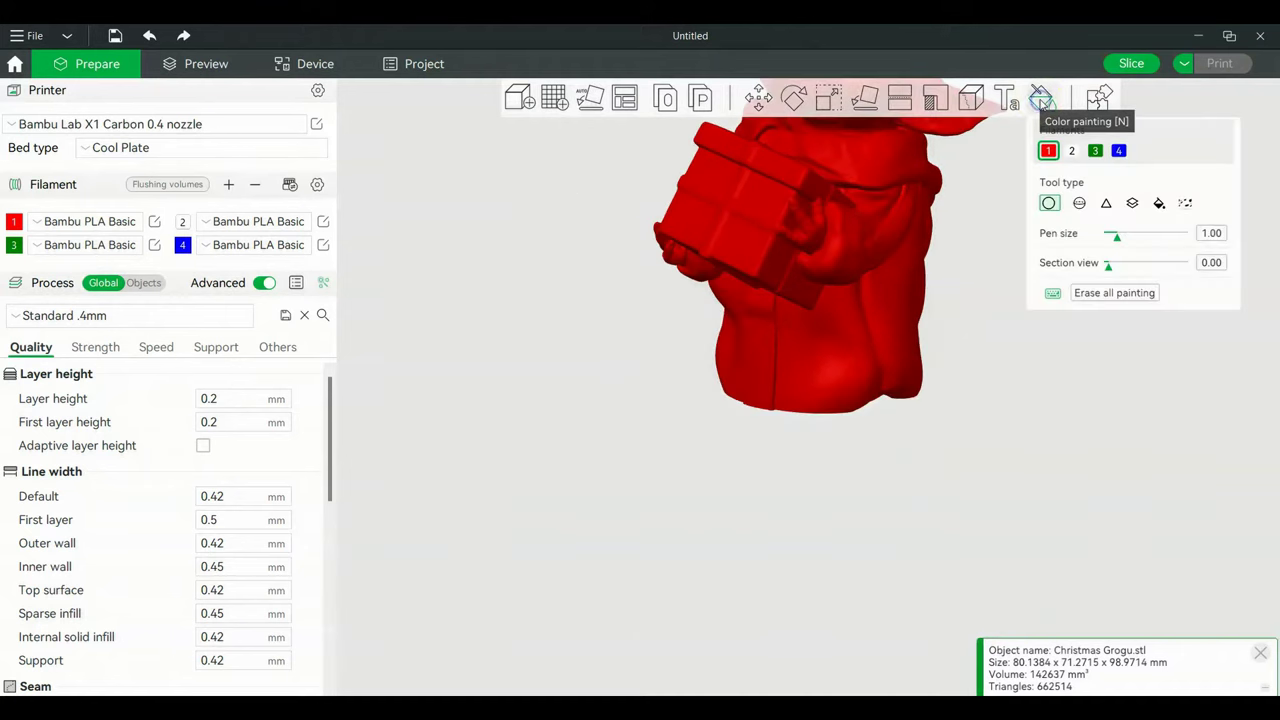
pyautogui.moveTo(1000, 380); pyautogui.dragTo(889, 640, button='middle')
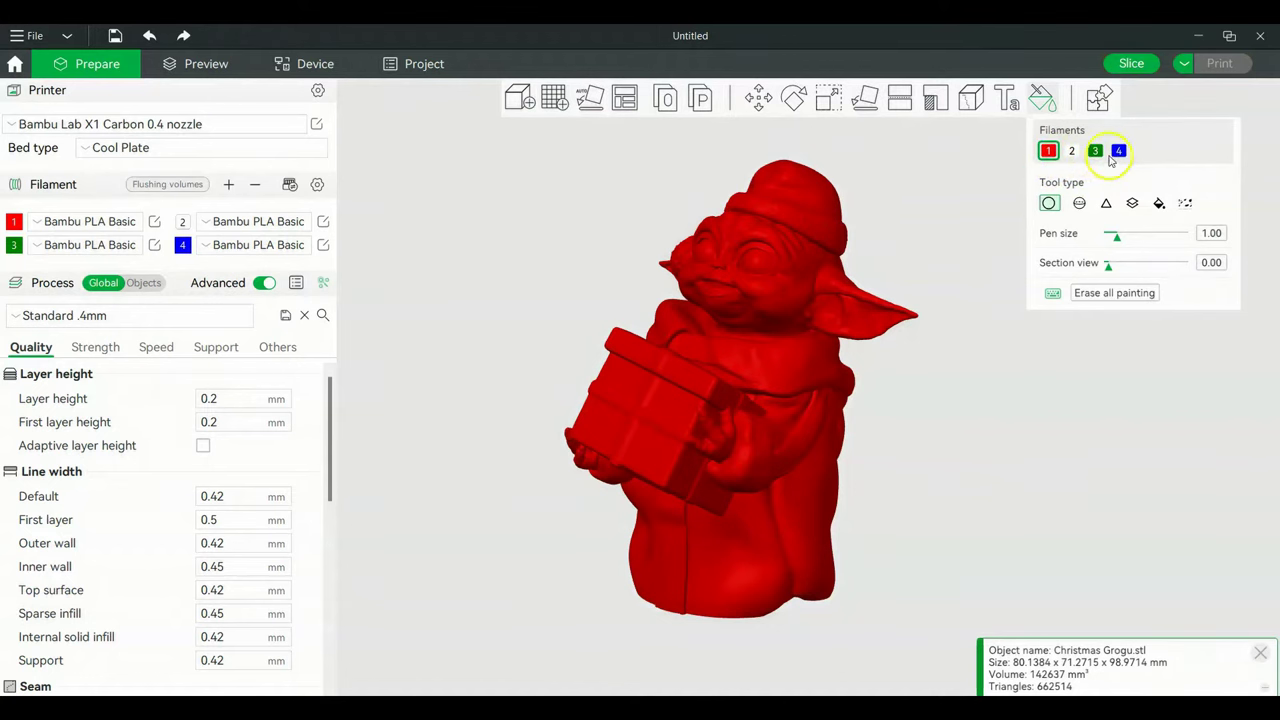
# - Brush a white band across Grogu's chest using filament 2 at pen size about 4.4
pyautogui.moveTo(962, 465)
pyautogui.mouseDown()
pyautogui.moveTo(937, 463)
pyautogui.moveTo(951, 474)
pyautogui.mouseUp()
pyautogui.click(1072, 152)
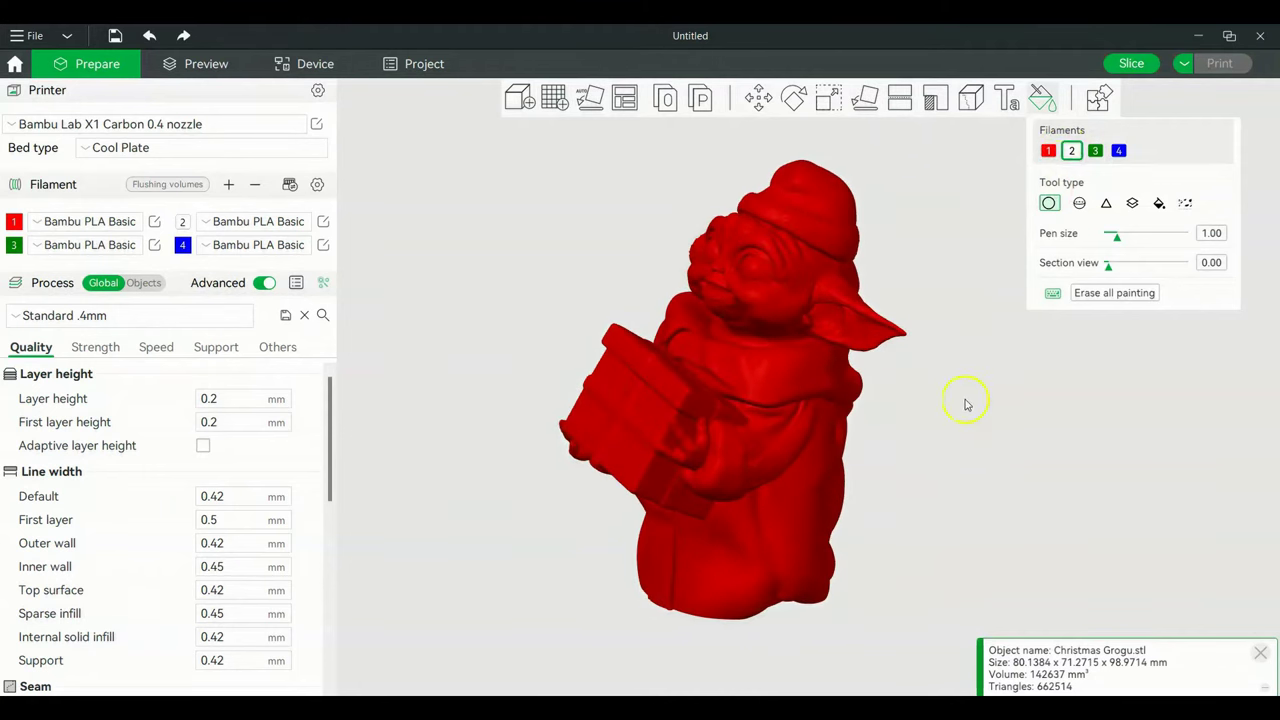
pyautogui.scroll(4, 965, 404)
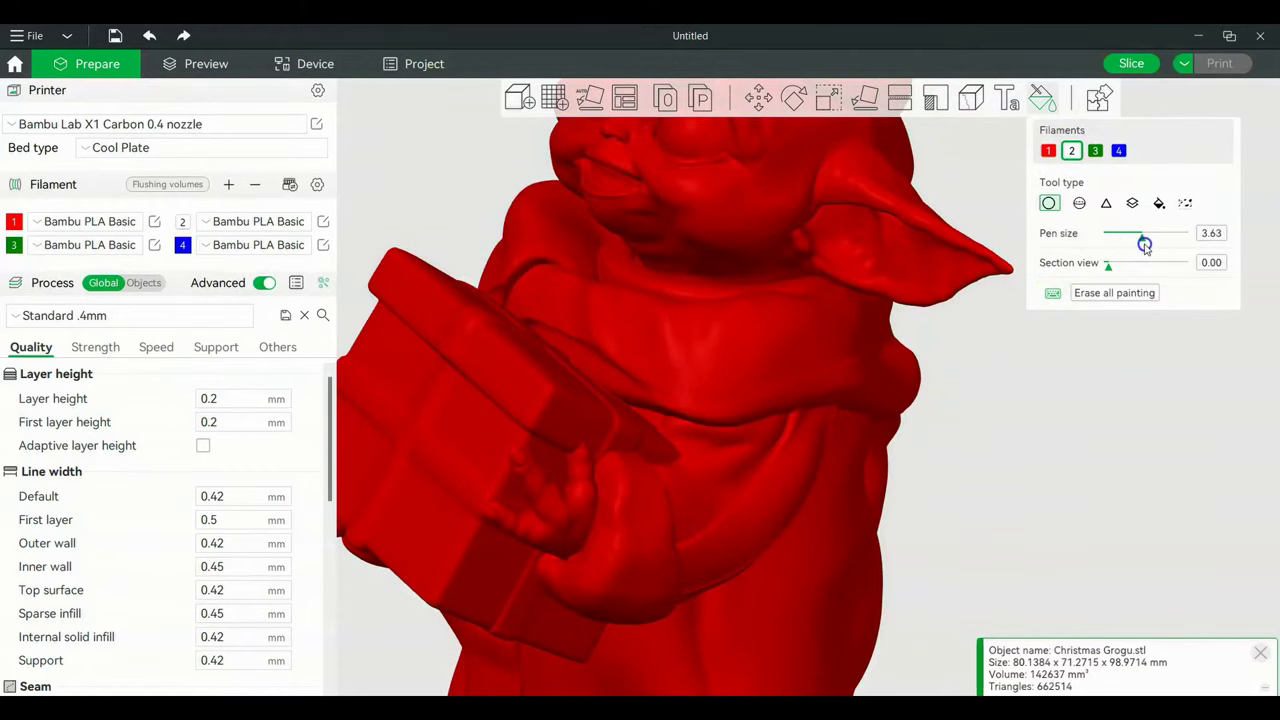
pyautogui.moveTo(686, 343)
pyautogui.mouseDown()
pyautogui.moveTo(837, 346)
pyautogui.moveTo(891, 372)
pyautogui.mouseUp()
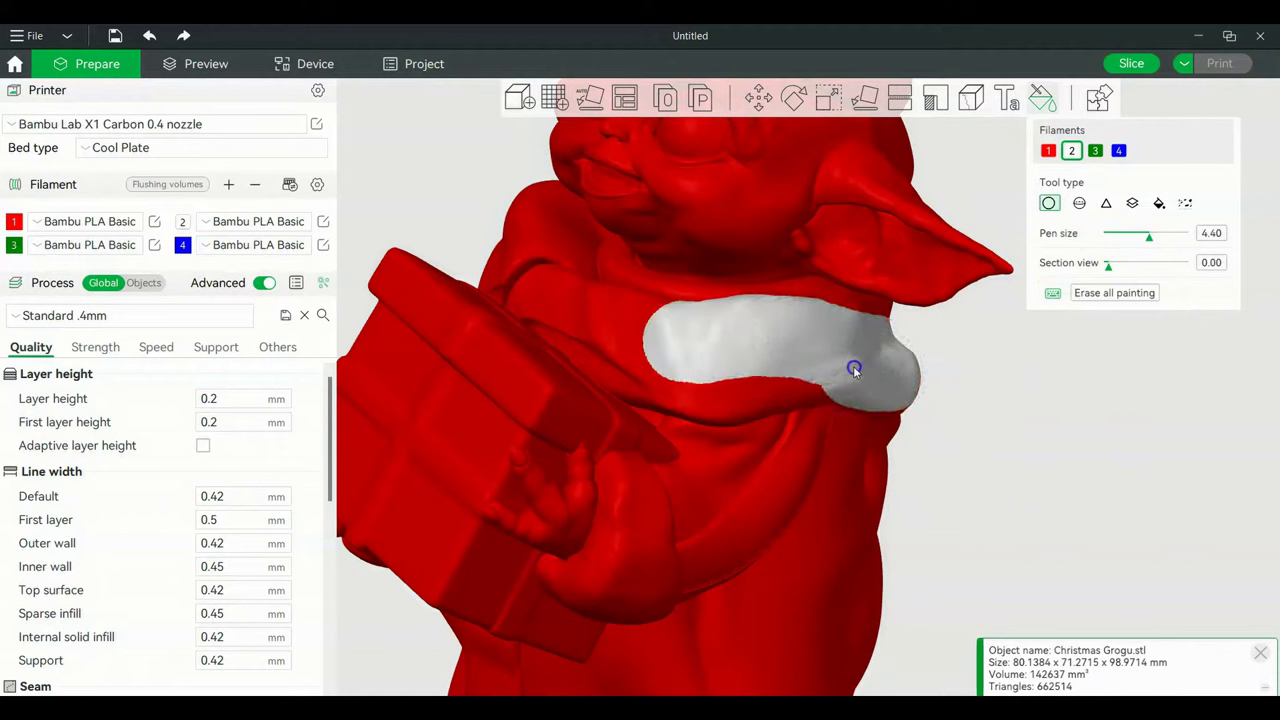
pyautogui.moveTo(794, 364)
pyautogui.mouseDown()
pyautogui.moveTo(687, 371)
pyautogui.moveTo(614, 330)
pyautogui.moveTo(651, 330)
pyautogui.moveTo(591, 322)
pyautogui.moveTo(525, 223)
pyautogui.moveTo(589, 289)
pyautogui.mouseUp()
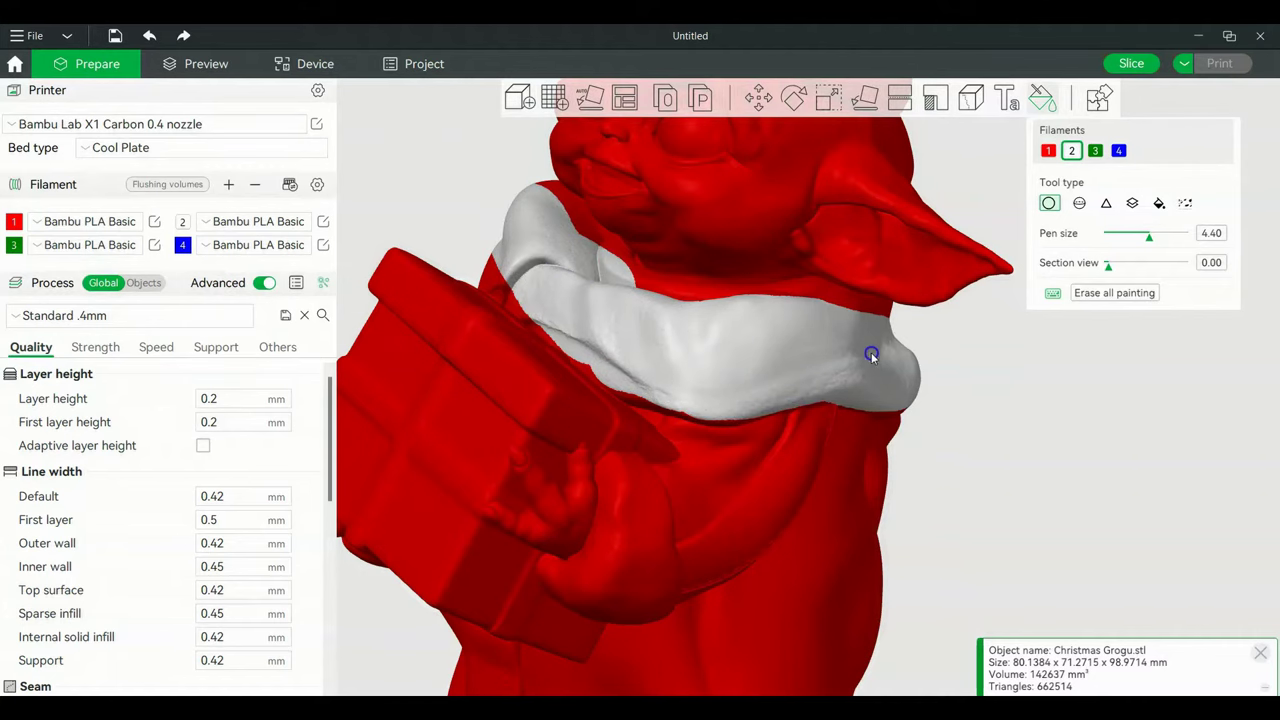
pyautogui.moveTo(1084, 507); pyautogui.dragTo(989, 489)
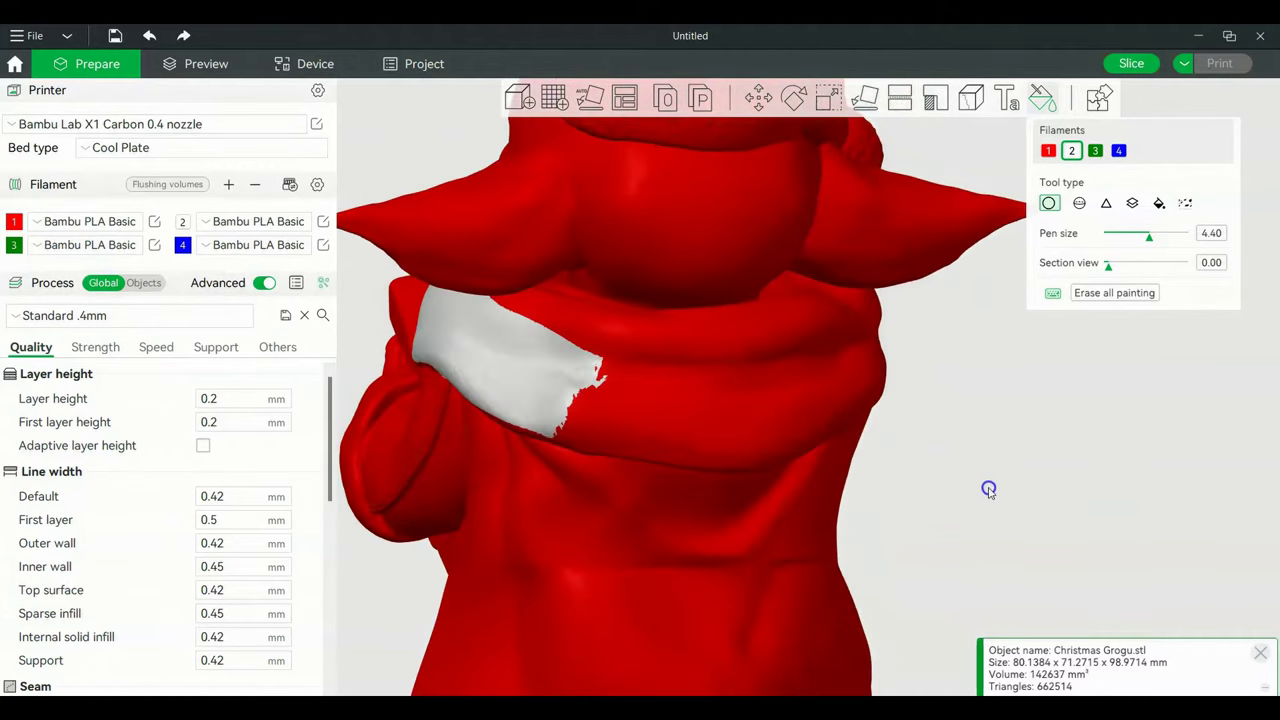
pyautogui.moveTo(631, 396)
pyautogui.mouseDown()
pyautogui.moveTo(563, 337)
pyautogui.moveTo(800, 380)
pyautogui.moveTo(714, 403)
pyautogui.moveTo(573, 400)
pyautogui.moveTo(669, 417)
pyautogui.moveTo(746, 420)
pyautogui.moveTo(814, 400)
pyautogui.moveTo(866, 359)
pyautogui.mouseUp()
pyautogui.moveTo(1003, 476); pyautogui.dragTo(969, 474)
pyautogui.moveTo(660, 328)
pyautogui.mouseDown()
pyautogui.moveTo(688, 295)
pyautogui.moveTo(524, 357)
pyautogui.moveTo(415, 343)
pyautogui.moveTo(497, 342)
pyautogui.moveTo(626, 308)
pyautogui.mouseUp()
pyautogui.moveTo(697, 278)
pyautogui.mouseDown()
pyautogui.moveTo(691, 316)
pyautogui.moveTo(640, 333)
pyautogui.mouseUp()
# - Erase the stray white paint from the gift box
pyautogui.moveTo(1075, 440); pyautogui.dragTo(1063, 523)
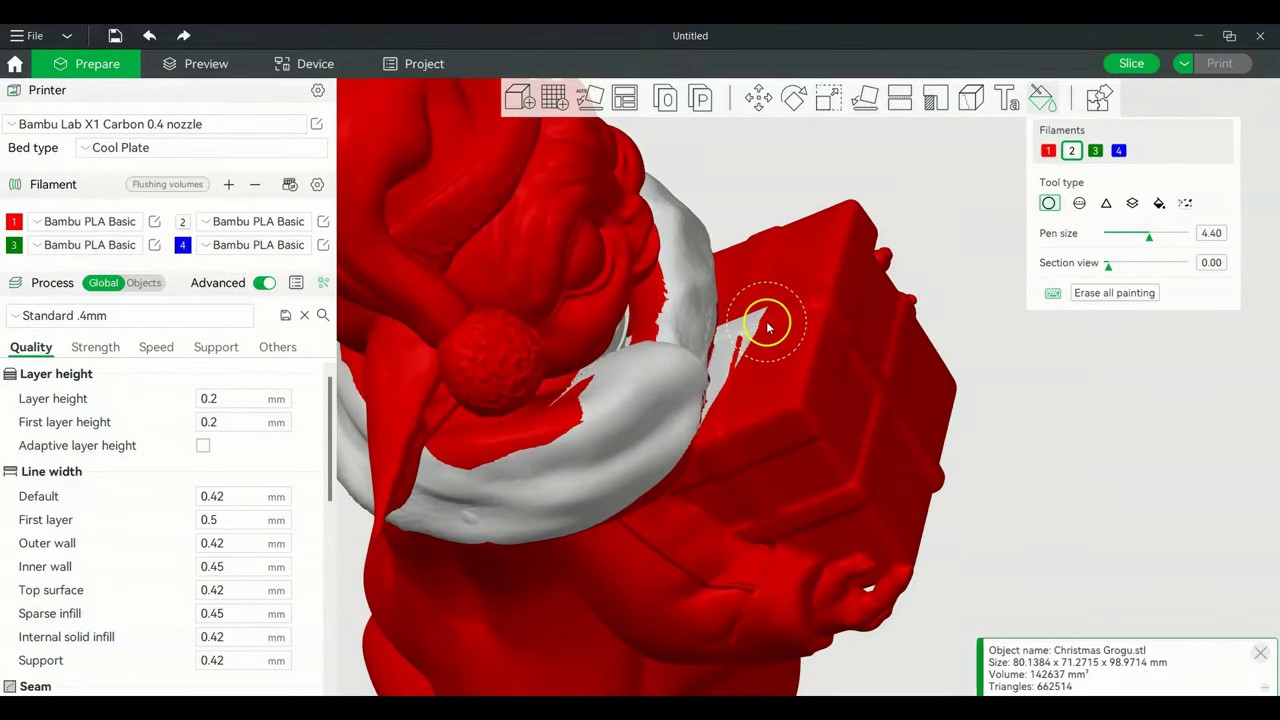
pyautogui.keyDown('shift'); pyautogui.moveTo(767, 336); pyautogui.dragTo(752, 368); pyautogui.keyUp('shift')
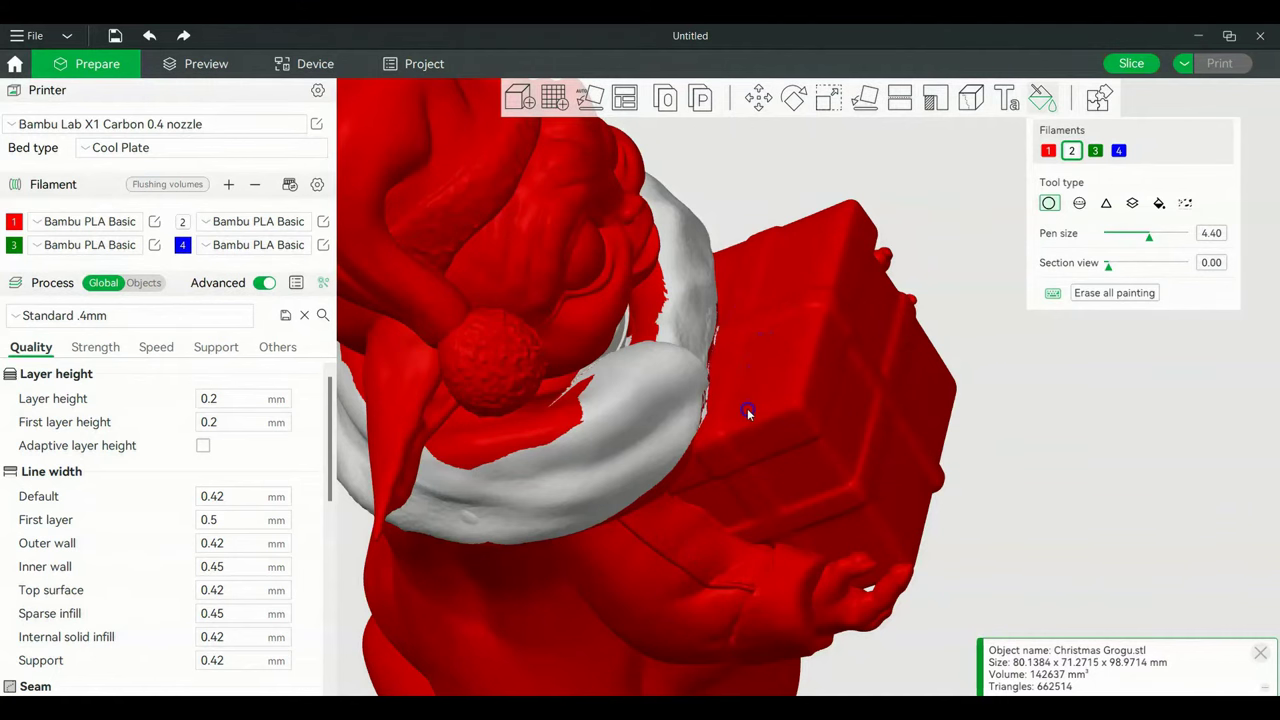
pyautogui.moveTo(1090, 500); pyautogui.dragTo(1099, 463)
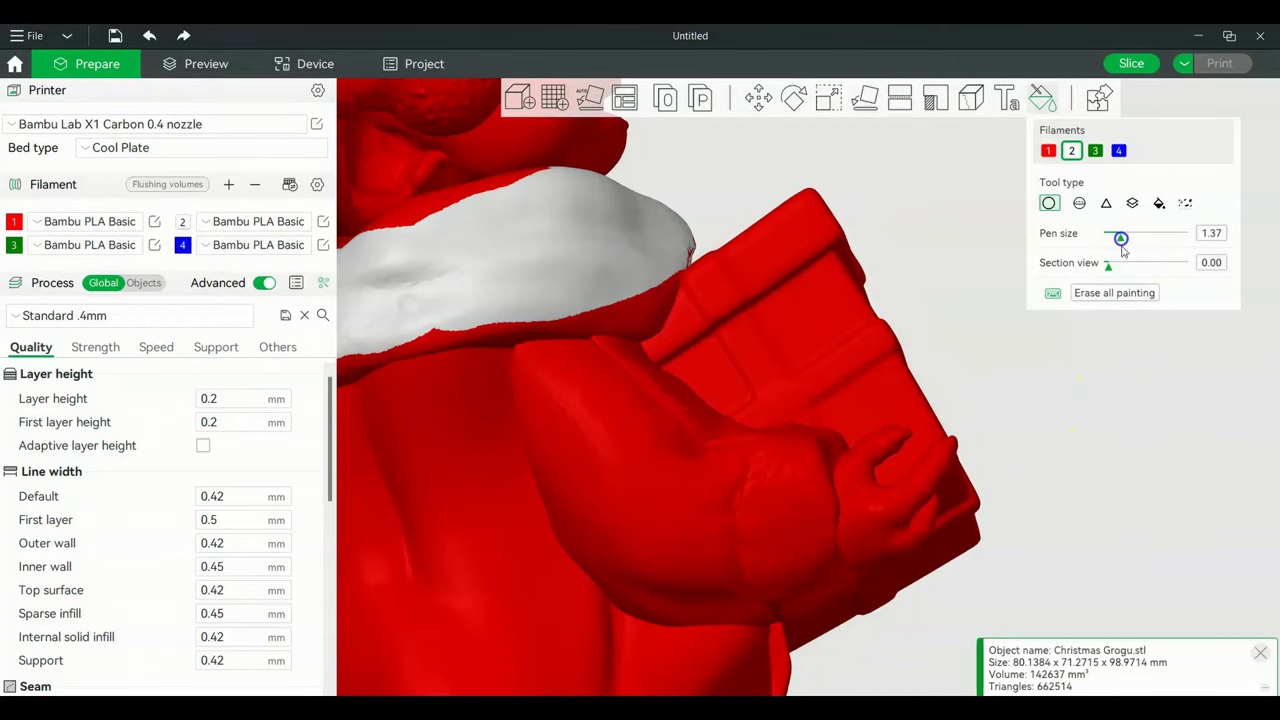
# - Paint a white cuff around the sleeve end above the hand holding the gift
pyautogui.moveTo(1100, 340)
pyautogui.mouseDown()
pyautogui.moveTo(1080, 434)
pyautogui.moveTo(1126, 480)
pyautogui.moveTo(1140, 354)
pyautogui.moveTo(758, 278)
pyautogui.moveTo(703, 300)
pyautogui.moveTo(678, 413)
pyautogui.moveTo(697, 480)
pyautogui.moveTo(762, 550)
pyautogui.mouseUp()
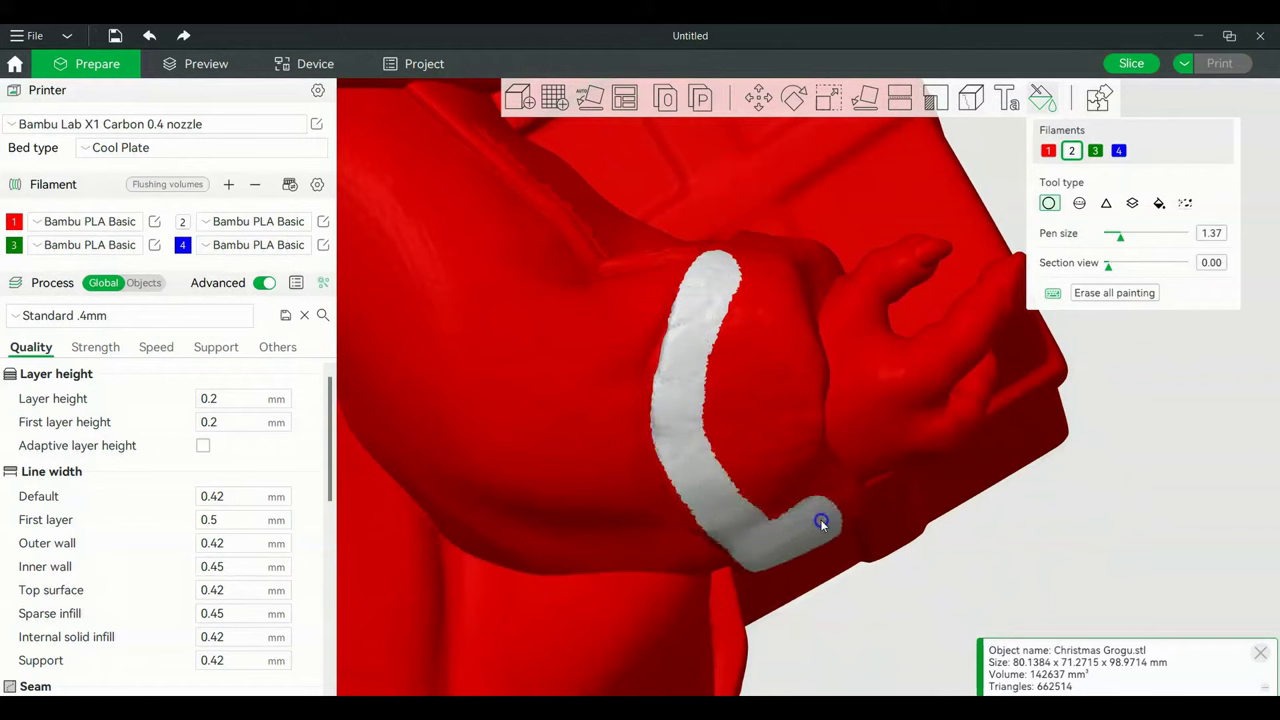
pyautogui.moveTo(836, 514)
pyautogui.mouseDown()
pyautogui.moveTo(793, 444)
pyautogui.moveTo(780, 452)
pyautogui.moveTo(780, 498)
pyautogui.moveTo(768, 502)
pyautogui.moveTo(743, 469)
pyautogui.moveTo(735, 363)
pyautogui.moveTo(748, 305)
pyautogui.moveTo(770, 298)
pyautogui.moveTo(757, 410)
pyautogui.mouseUp()
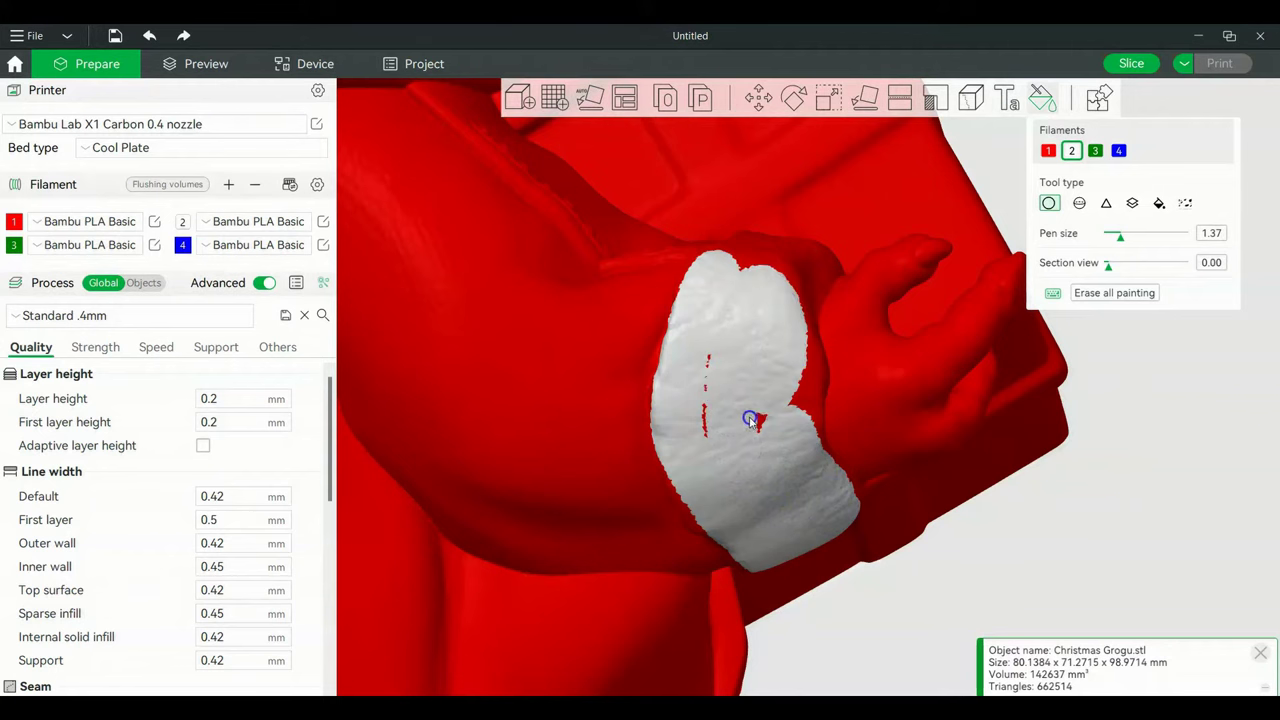
pyautogui.moveTo(750, 364); pyautogui.dragTo(798, 389)
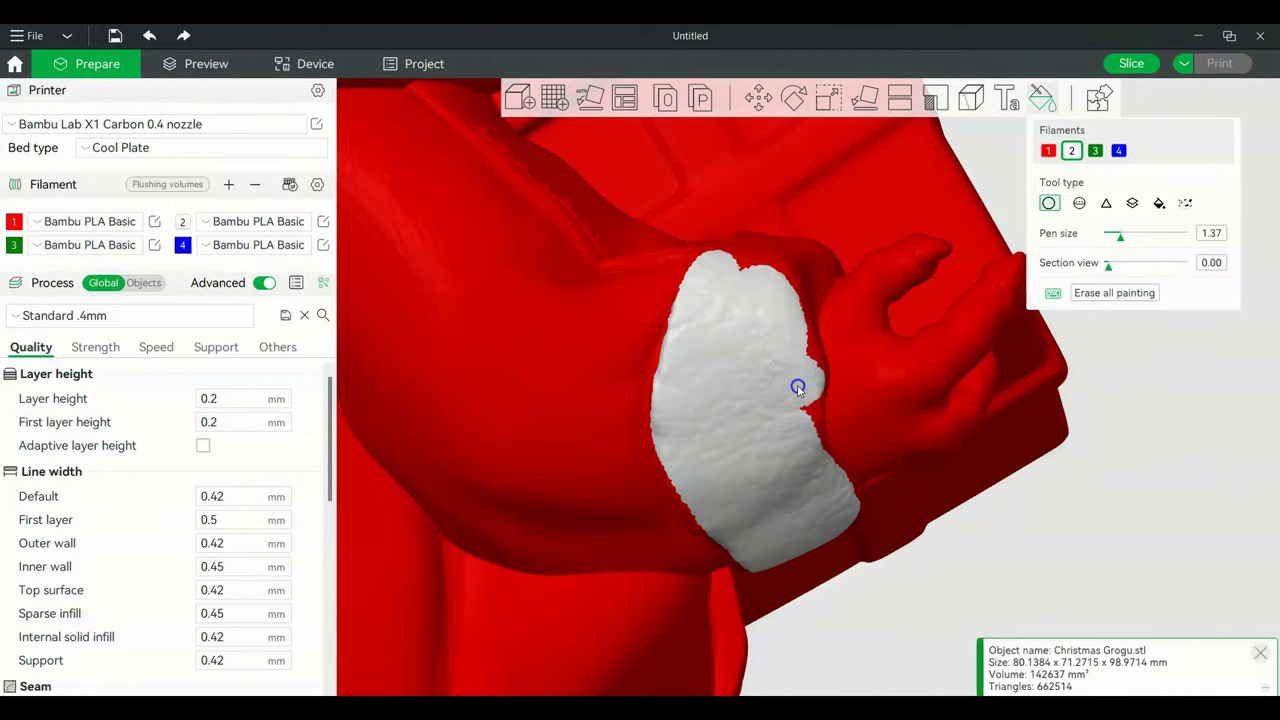
pyautogui.moveTo(1078, 550); pyautogui.dragTo(1080, 583)
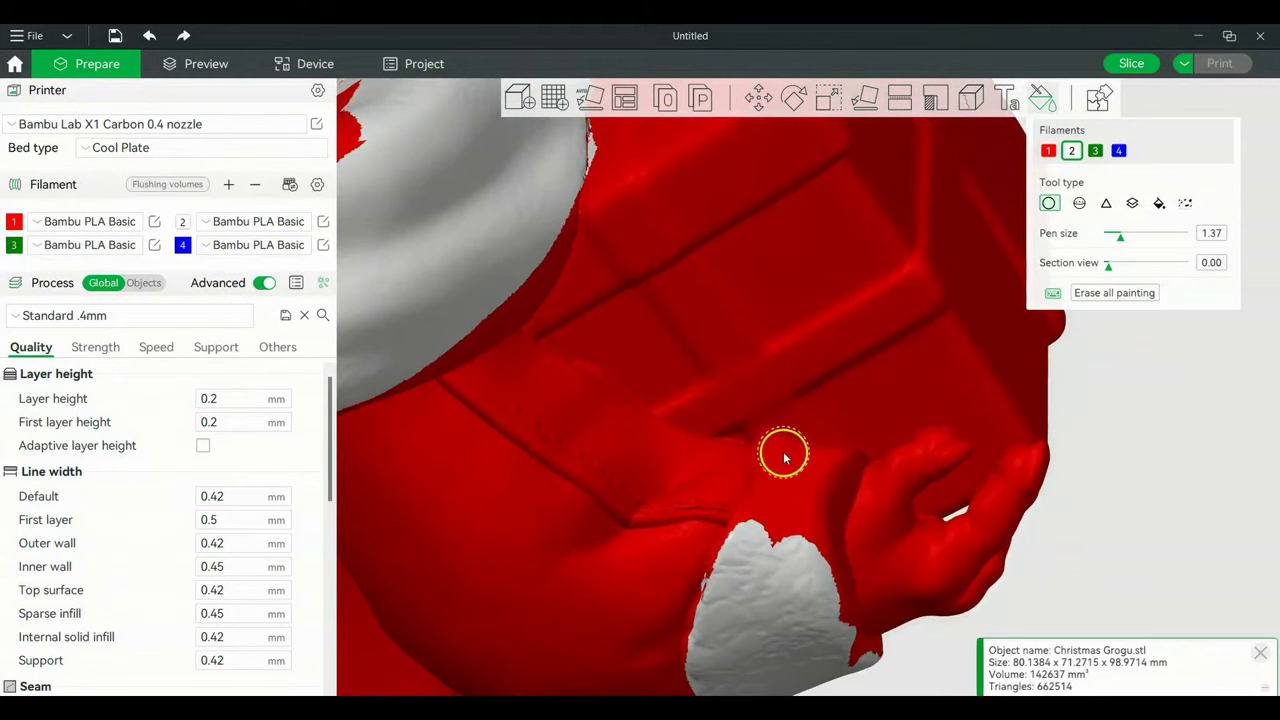
pyautogui.moveTo(780, 459)
pyautogui.mouseDown()
pyautogui.moveTo(786, 480)
pyautogui.moveTo(747, 535)
pyautogui.mouseUp()
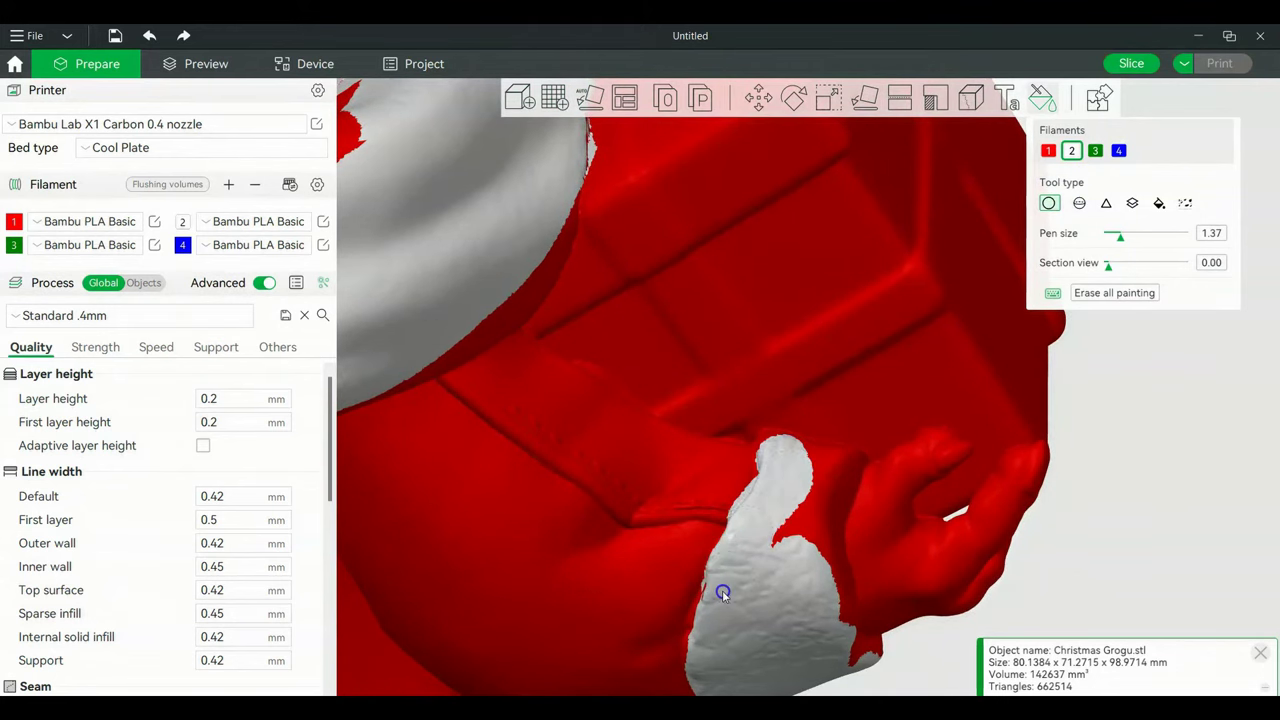
pyautogui.moveTo(723, 593)
pyautogui.mouseDown()
pyautogui.moveTo(814, 470)
pyautogui.moveTo(799, 523)
pyautogui.moveTo(809, 568)
pyautogui.mouseUp()
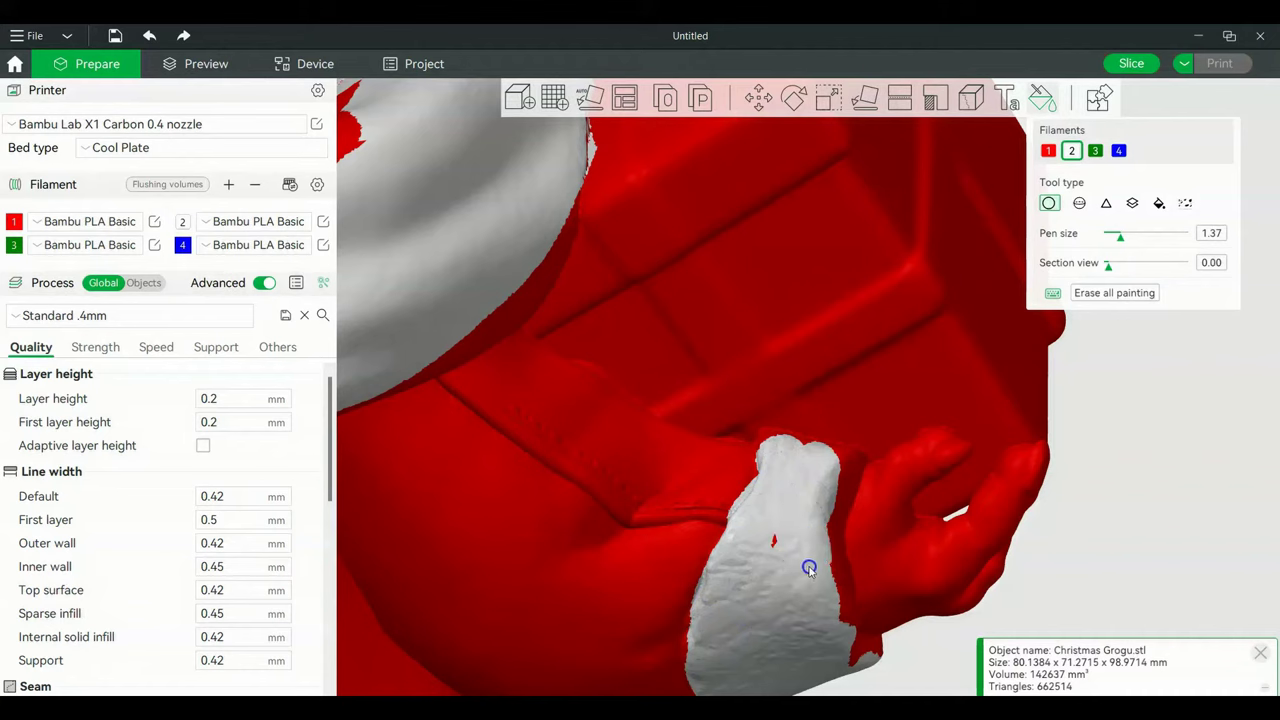
pyautogui.click(1095, 151)
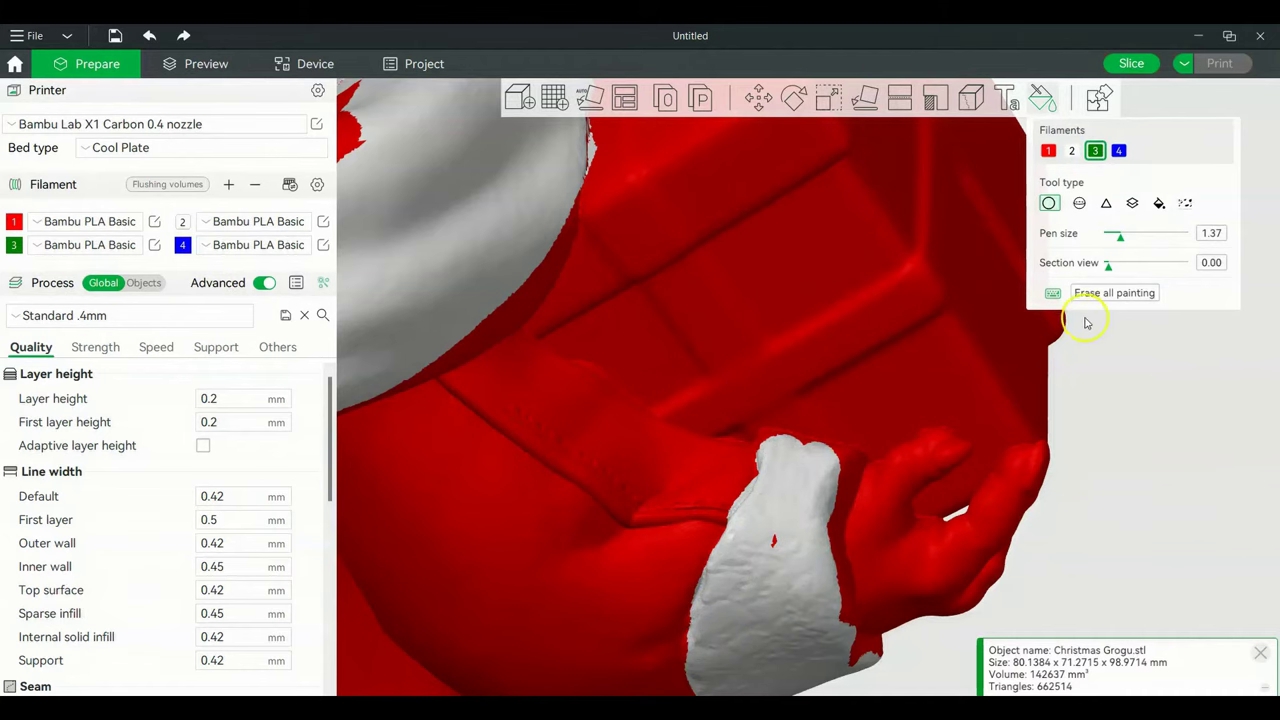
# - Enlarge the pen to about 4.76 and brush Grogu's face green with filament 3
pyautogui.moveTo(1110, 398); pyautogui.dragTo(1118, 418)
pyautogui.scroll(-5, 1115, 424)
pyautogui.moveTo(1040, 470)
pyautogui.mouseDown()
pyautogui.moveTo(1166, 543)
pyautogui.moveTo(1140, 550)
pyautogui.mouseUp()
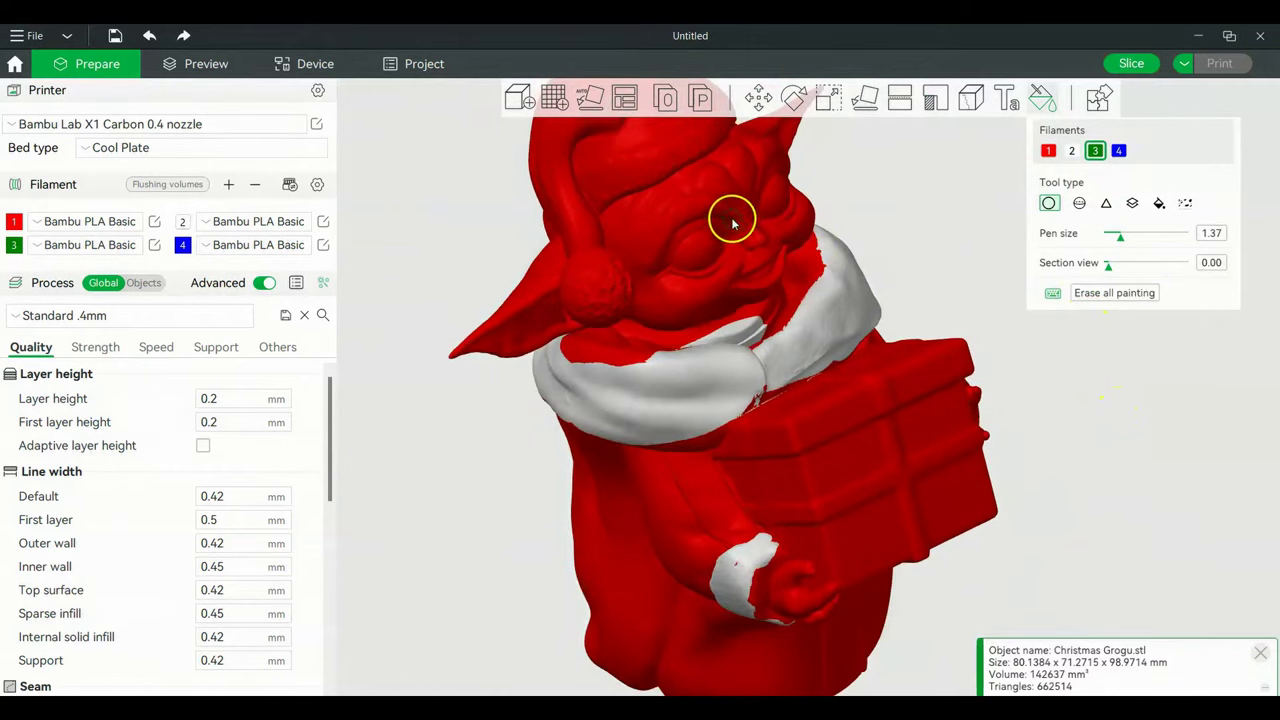
pyautogui.moveTo(1120, 237); pyautogui.dragTo(1153, 238)
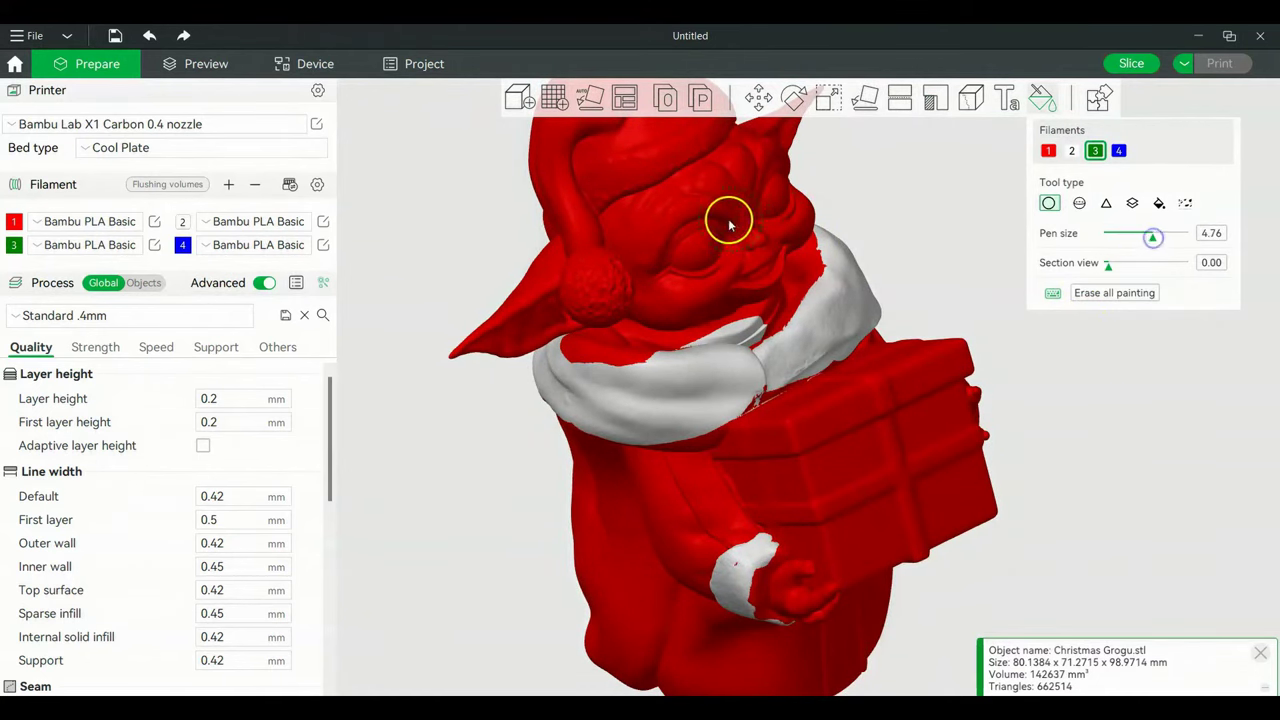
pyautogui.moveTo(720, 261); pyautogui.dragTo(783, 219)
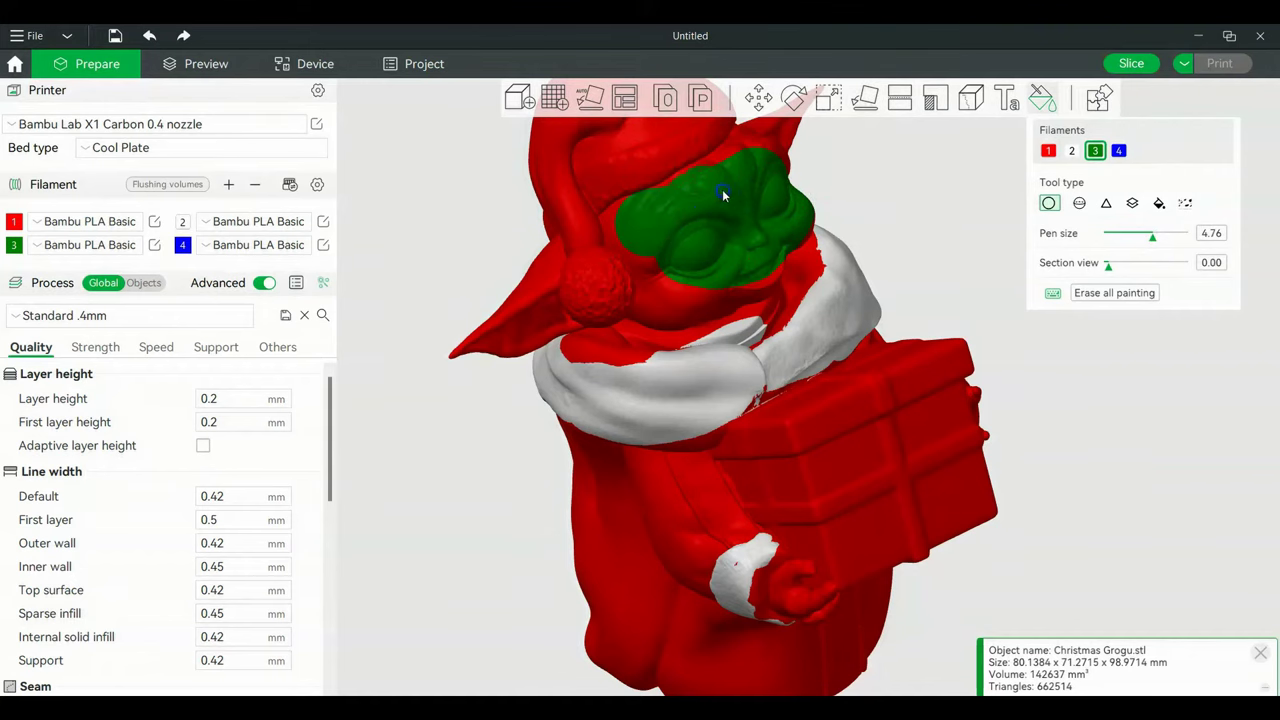
pyautogui.moveTo(968, 229)
pyautogui.mouseDown()
pyautogui.moveTo(960, 214)
pyautogui.moveTo(871, 200)
pyautogui.mouseUp()
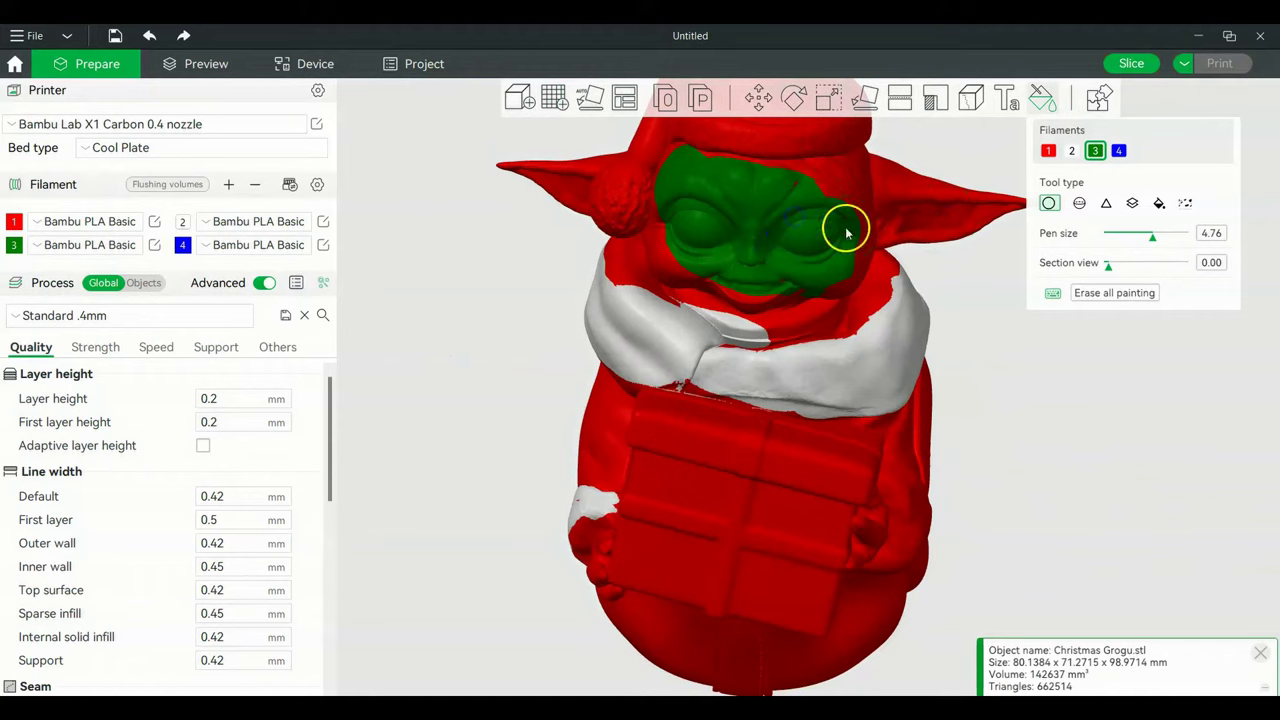
pyautogui.scroll(3, 905, 258)
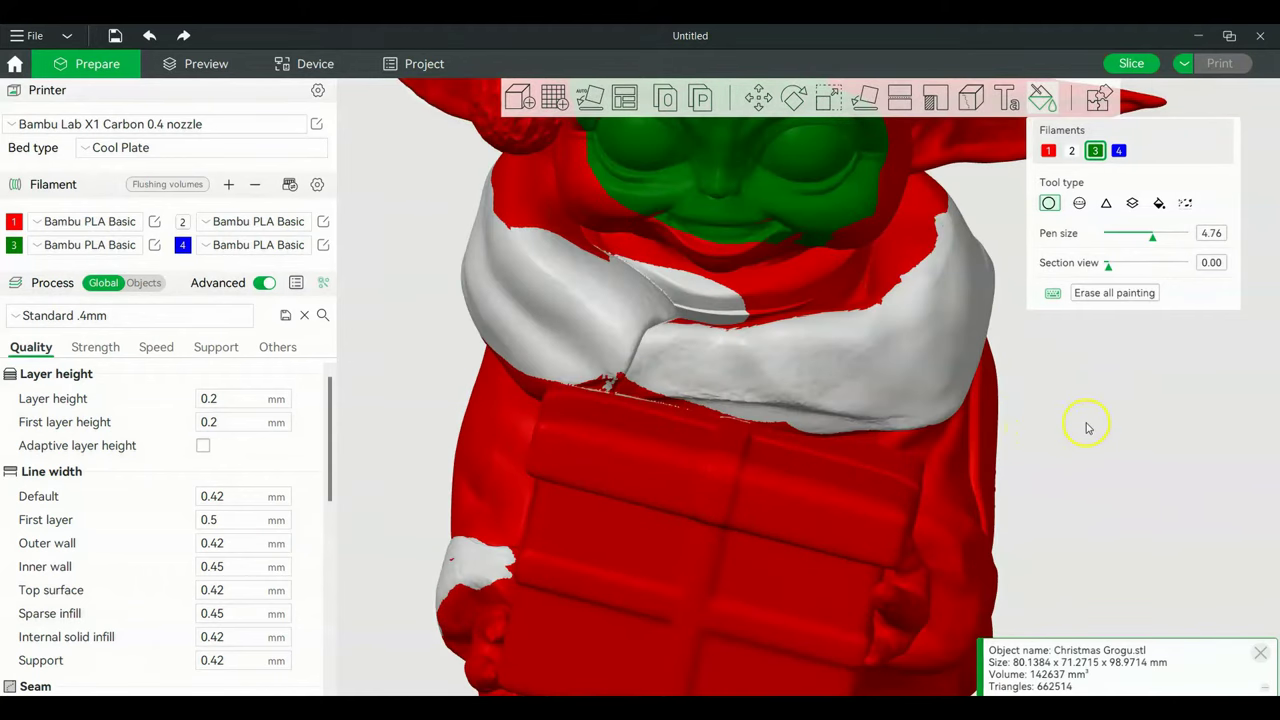
pyautogui.scroll(-1, 1090, 424)
pyautogui.scroll(5, 1029, 506)
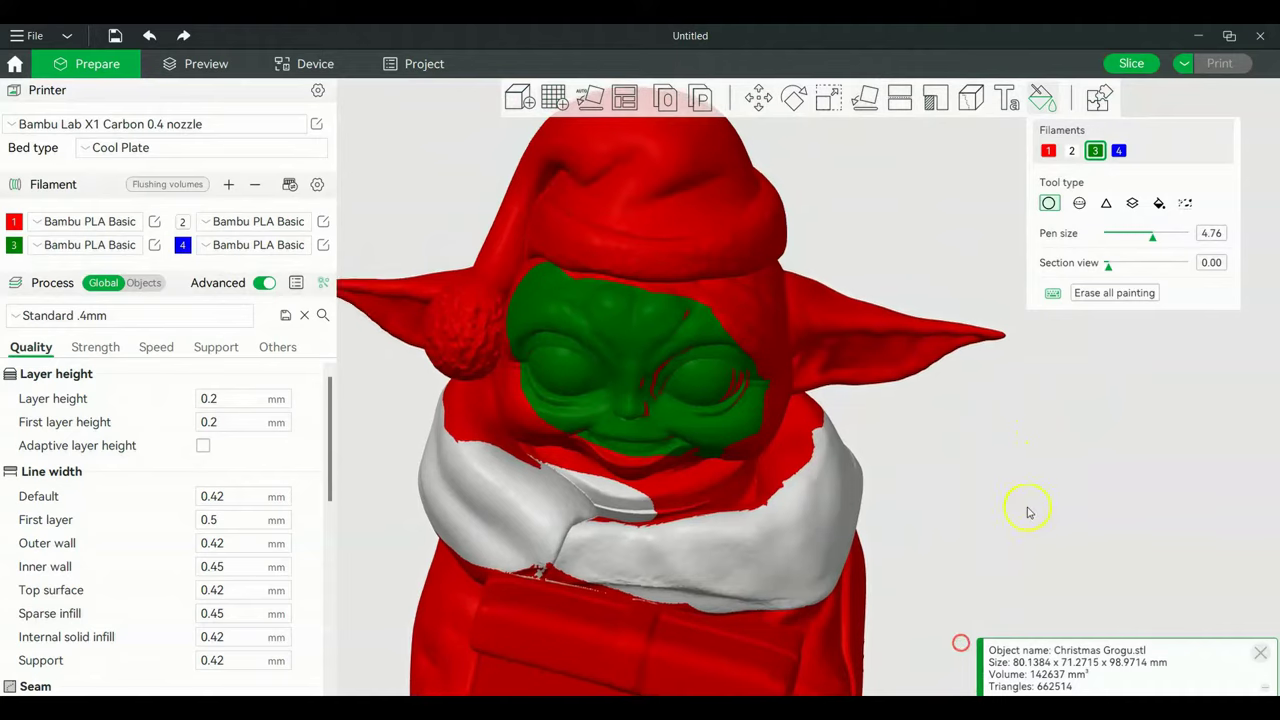
pyautogui.moveTo(1008, 490)
pyautogui.mouseDown()
pyautogui.moveTo(1063, 457)
pyautogui.moveTo(1171, 500)
pyautogui.moveTo(1124, 463)
pyautogui.mouseUp()
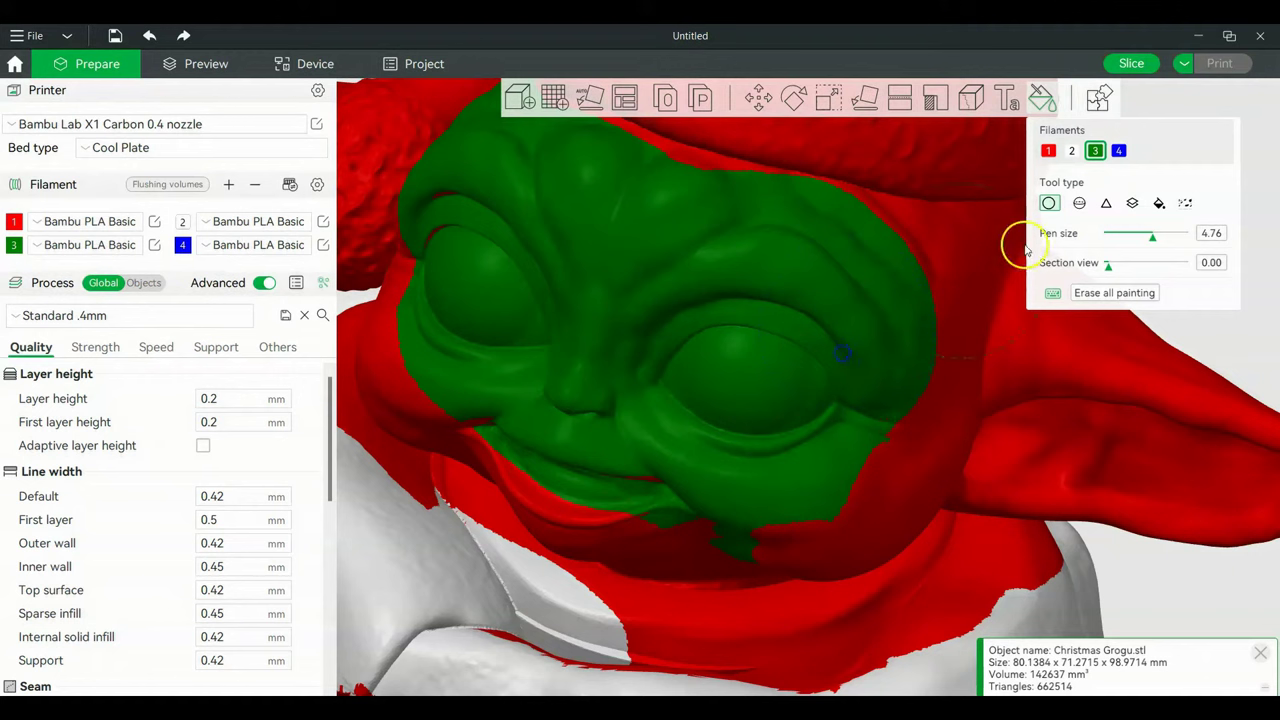
# - Use the Fill tool to turn the red head region green with filament 3
pyautogui.click(1159, 204)
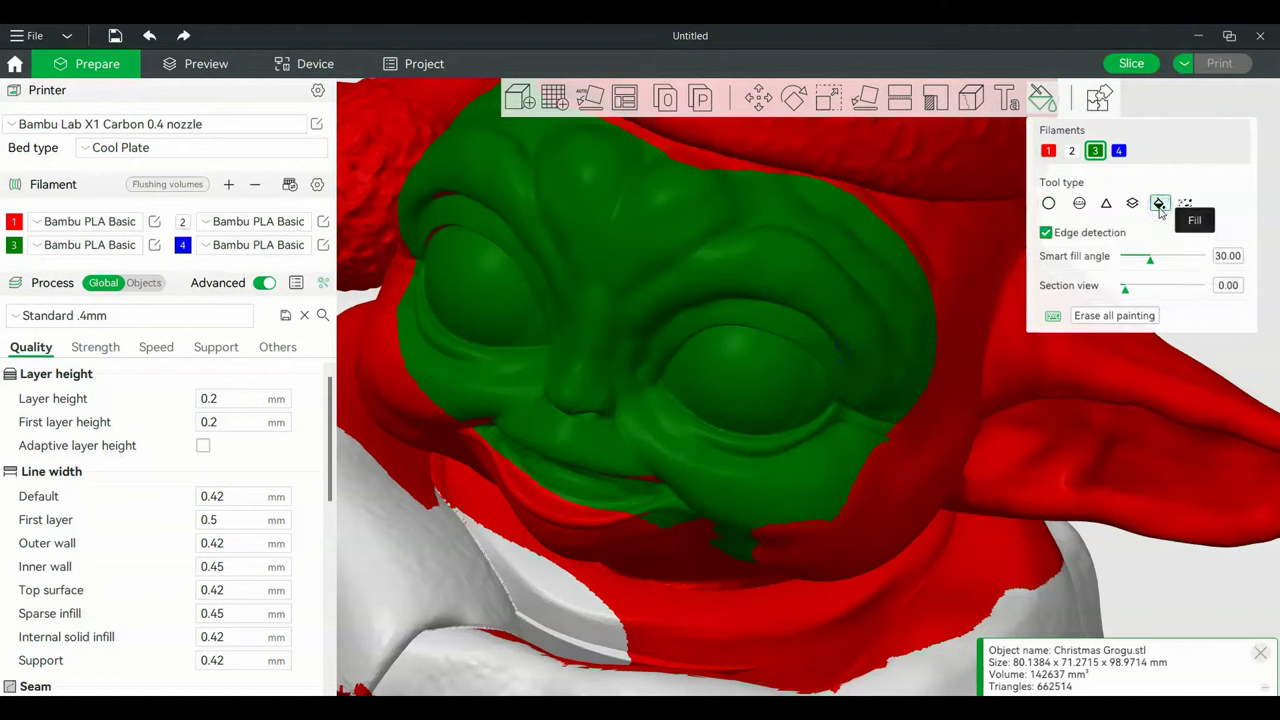
pyautogui.click(969, 281)
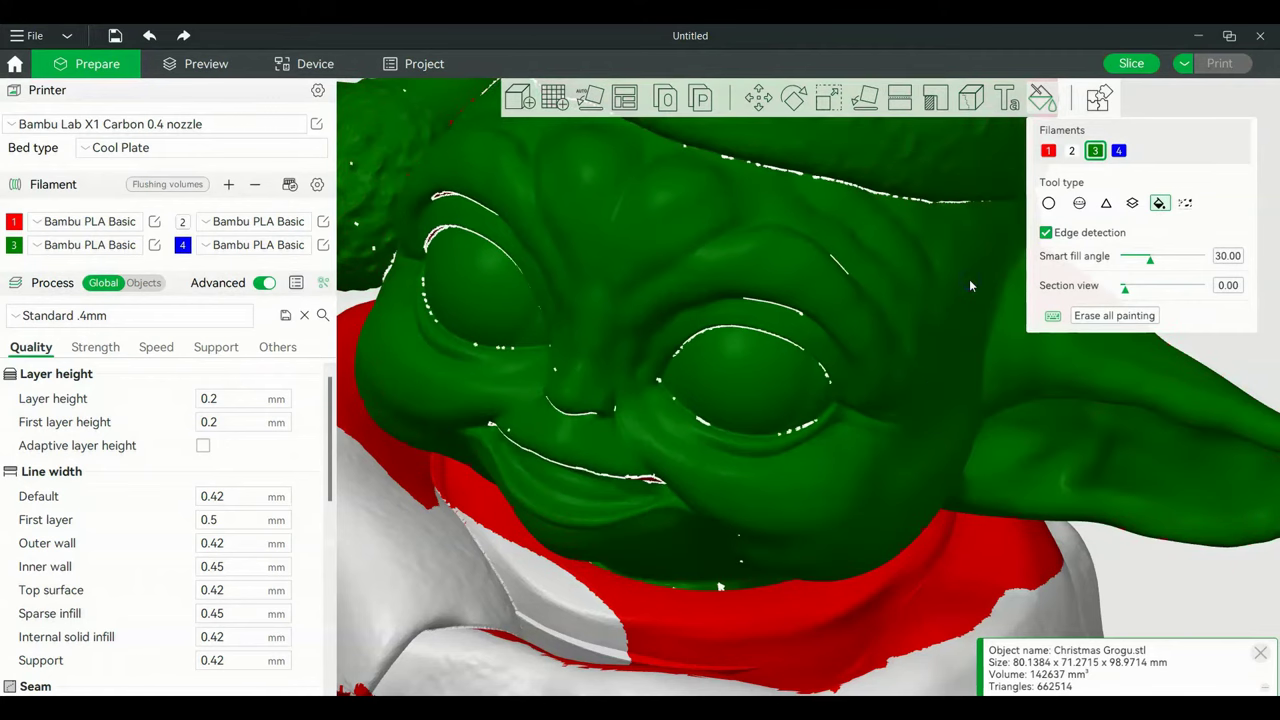
pyautogui.scroll(-4, 827, 317)
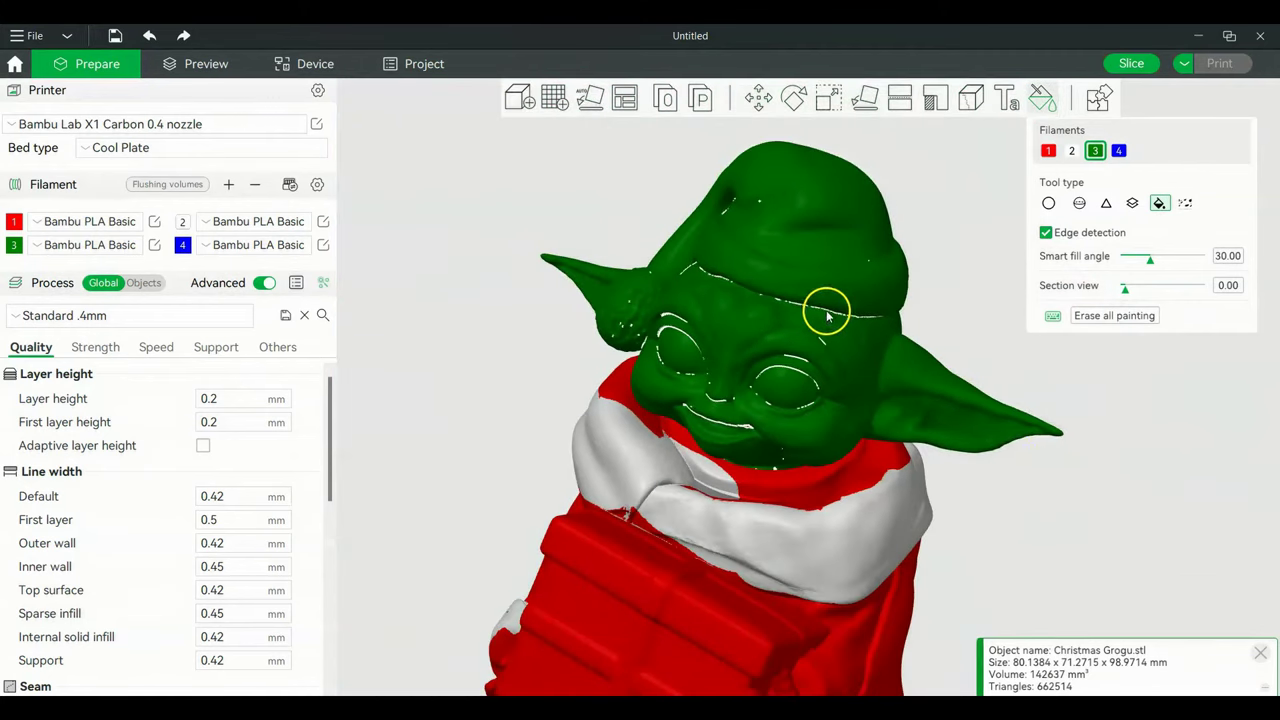
pyautogui.moveTo(1111, 554); pyautogui.dragTo(1148, 512)
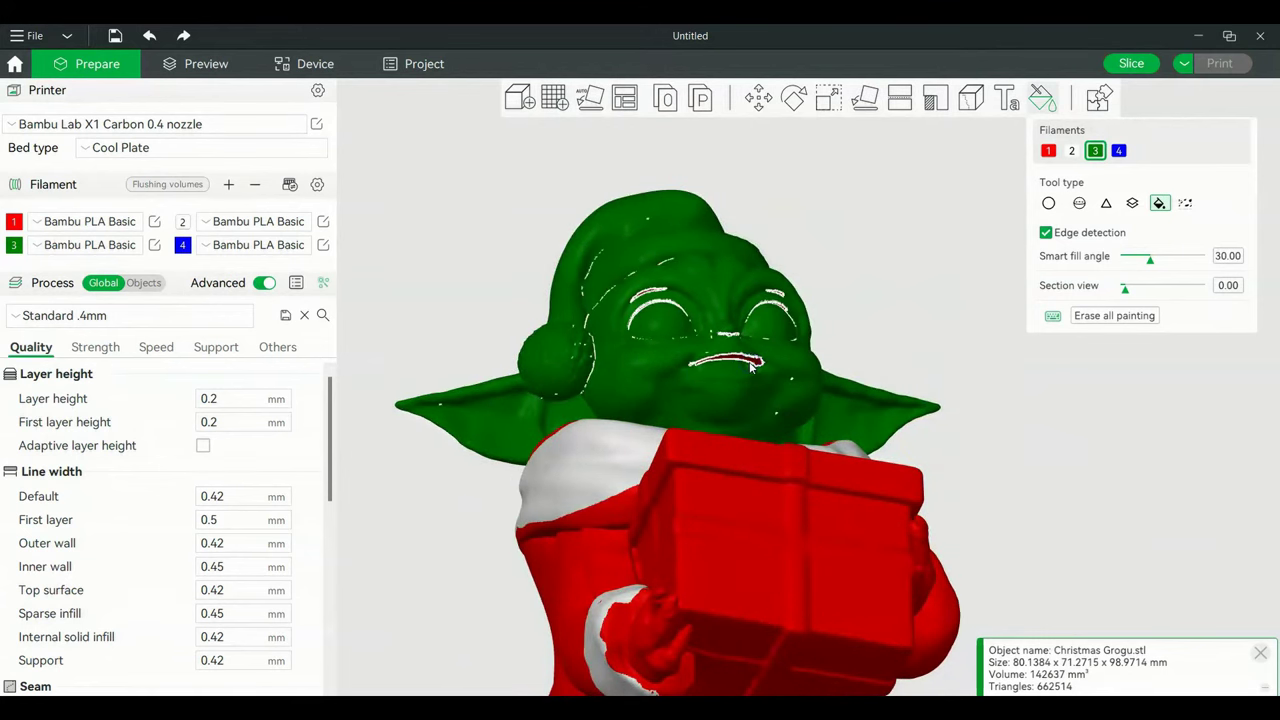
pyautogui.moveTo(1094, 500); pyautogui.dragTo(975, 532)
pyautogui.scroll(5, 686, 363)
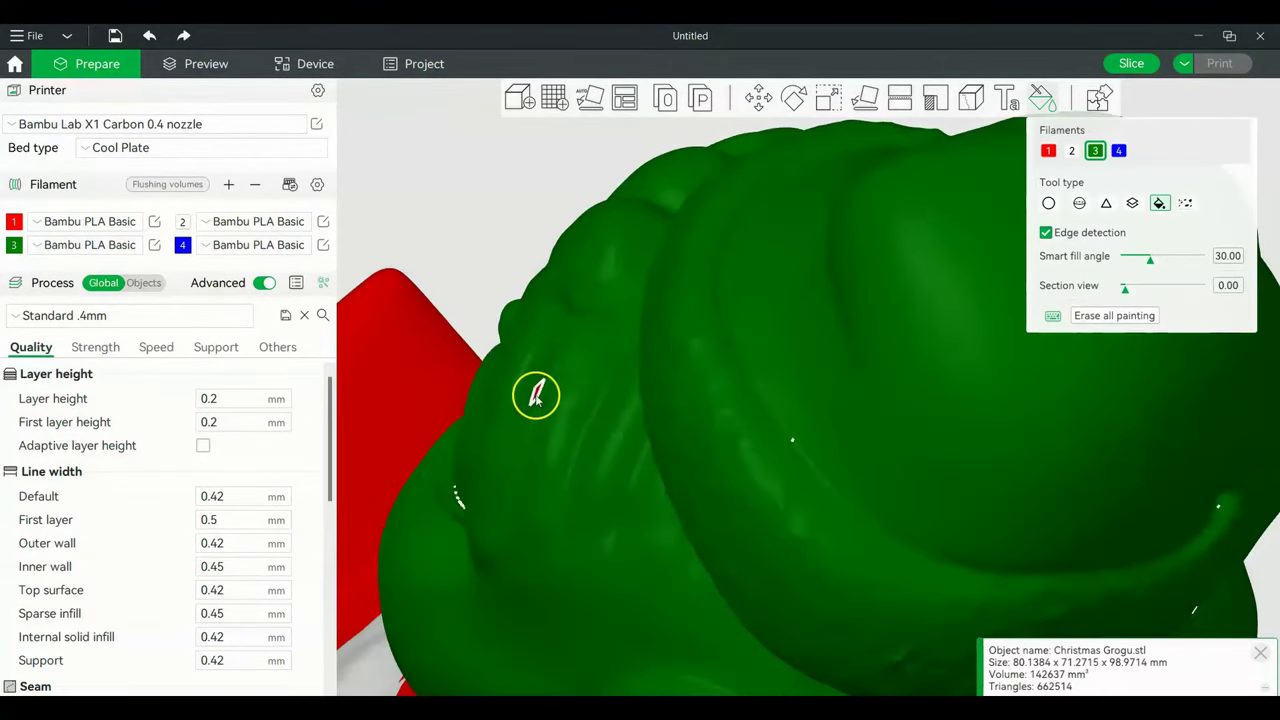
pyautogui.scroll(-5, 586, 454)
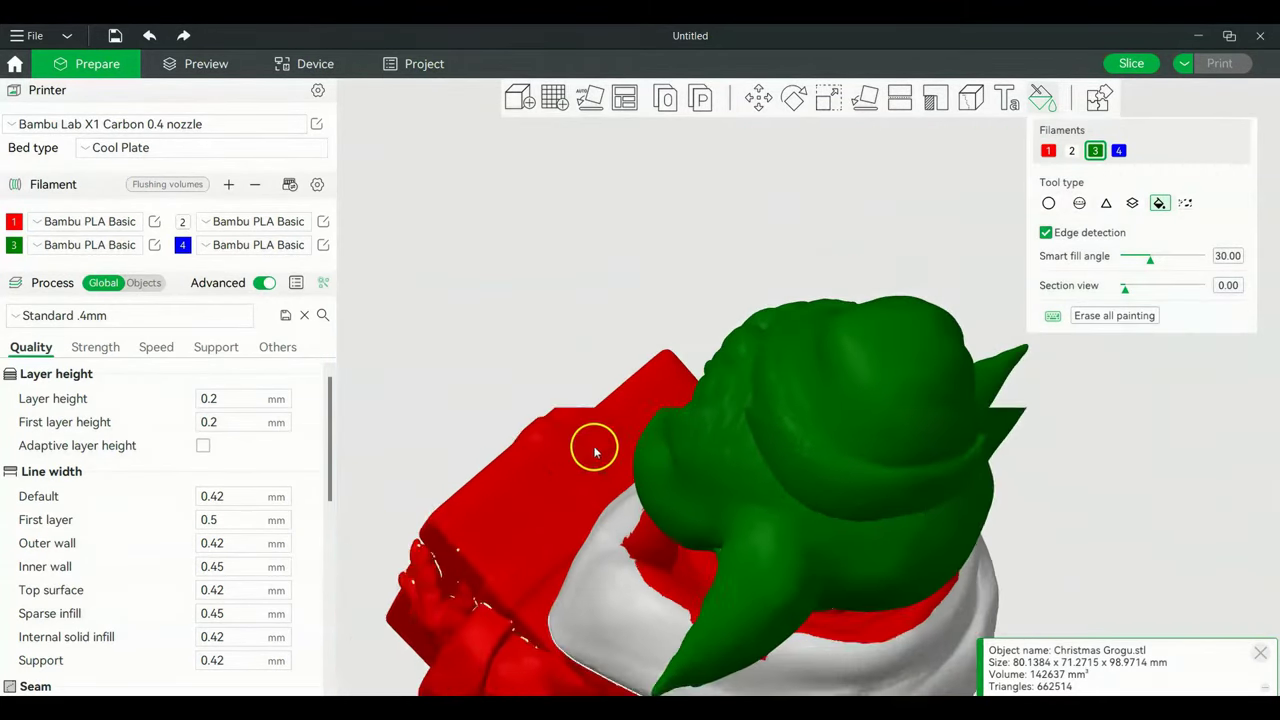
pyautogui.moveTo(552, 305); pyautogui.dragTo(614, 285)
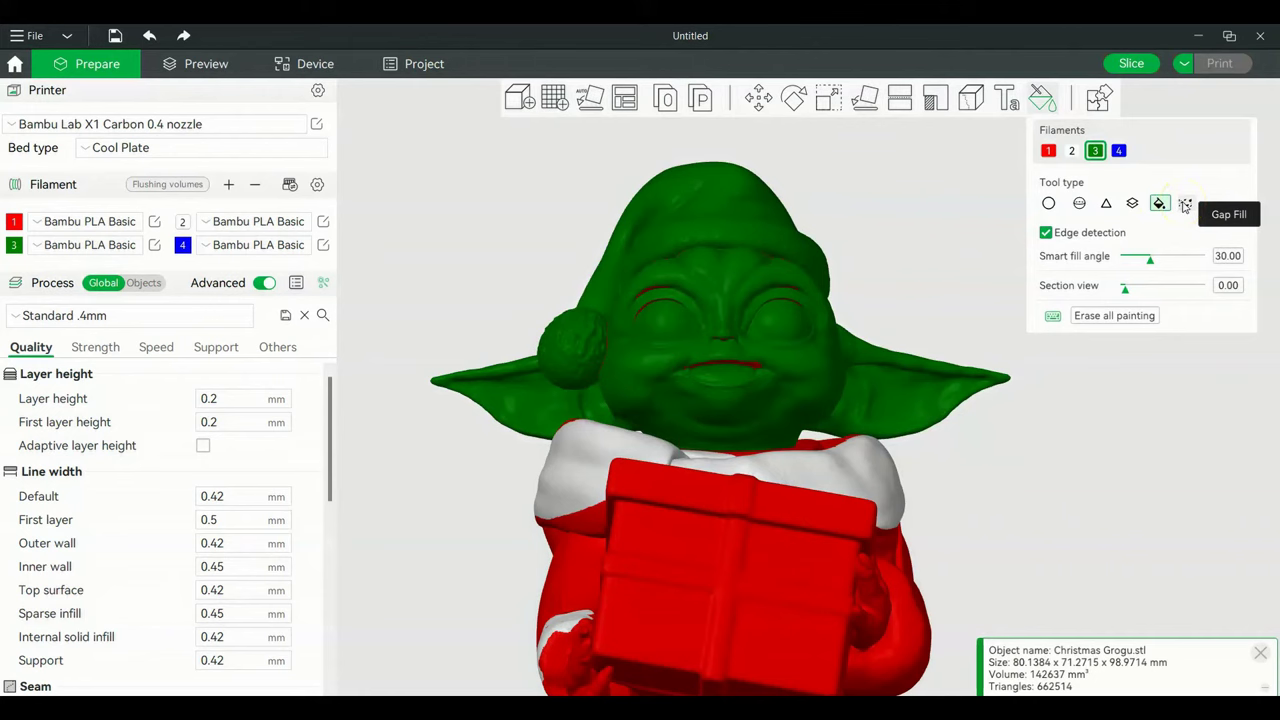
# - Inspect the filled face for remaining red creases around the eyes and mouth
pyautogui.click(1160, 204)
pyautogui.moveTo(1051, 508)
pyautogui.mouseDown()
pyautogui.moveTo(1049, 486)
pyautogui.moveTo(1050, 502)
pyautogui.mouseUp()
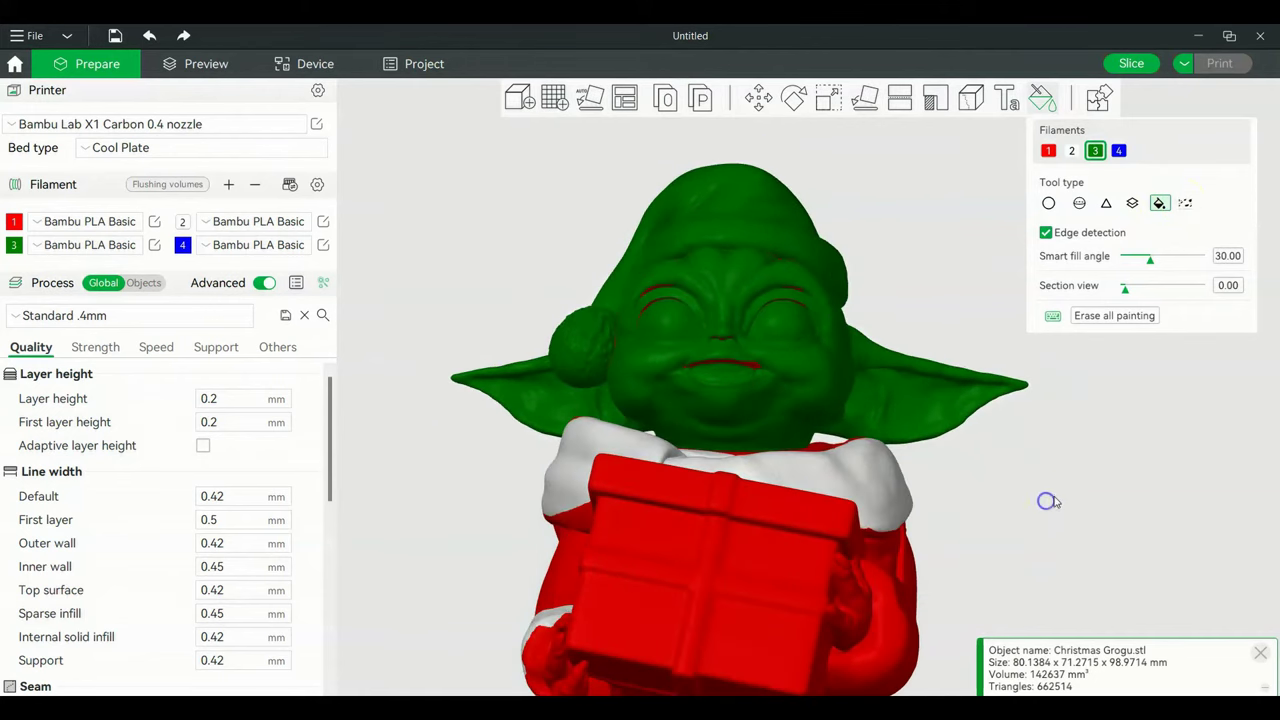
pyautogui.scroll(3, 1047, 501)
pyautogui.moveTo(1185, 600); pyautogui.dragTo(1177, 568)
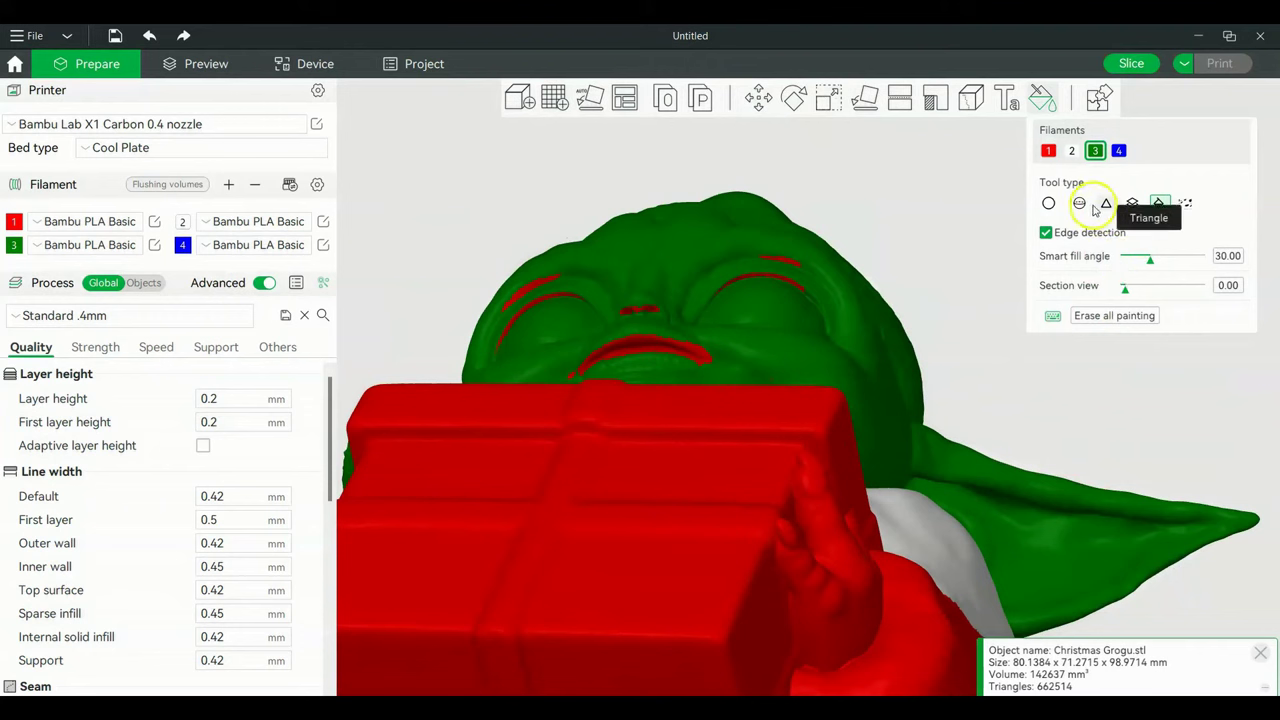
pyautogui.click(1048, 203)
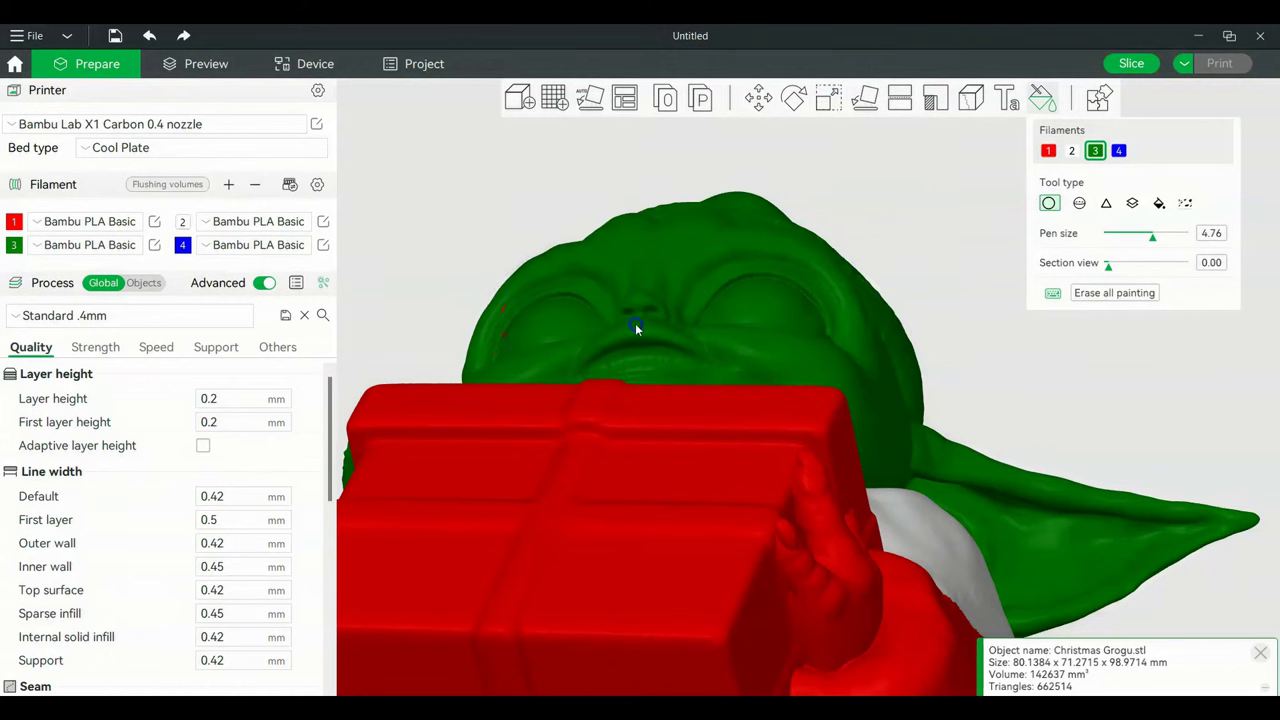
# - Brush filament 3 over the leftover red creases on the eyes and mouth
pyautogui.moveTo(862, 326); pyautogui.dragTo(871, 318)
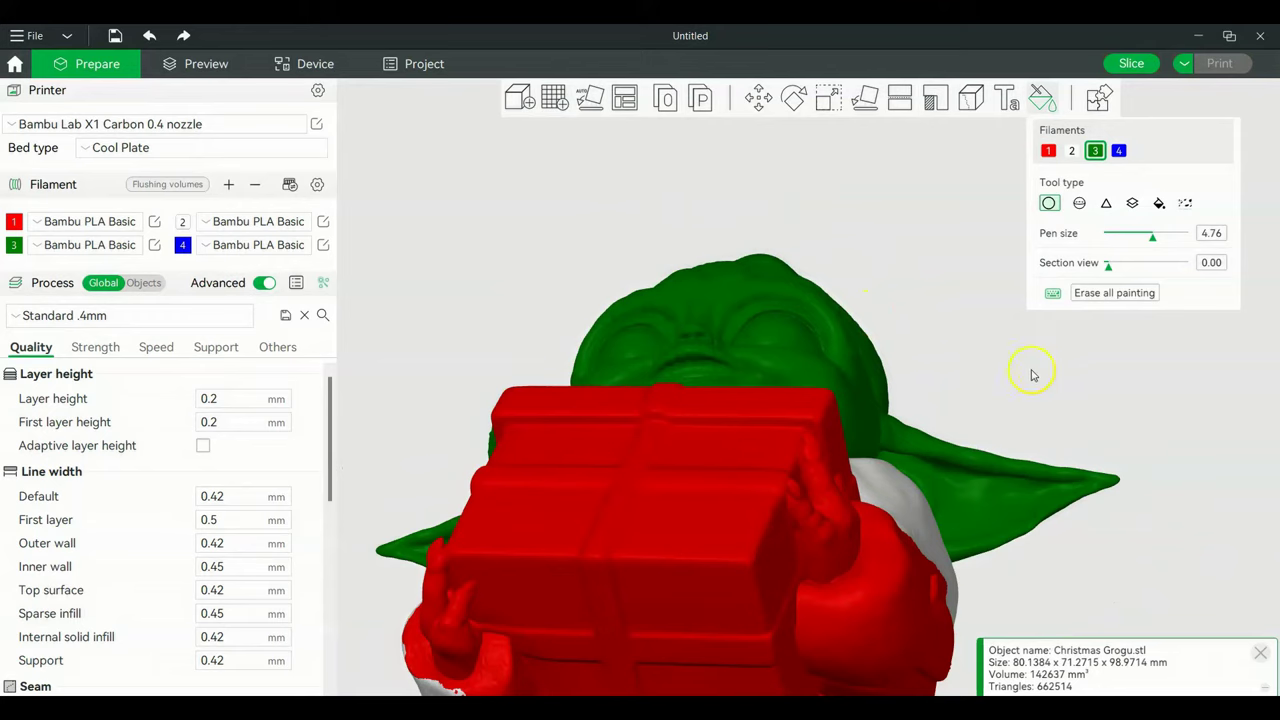
pyautogui.moveTo(1033, 375); pyautogui.dragTo(695, 353)
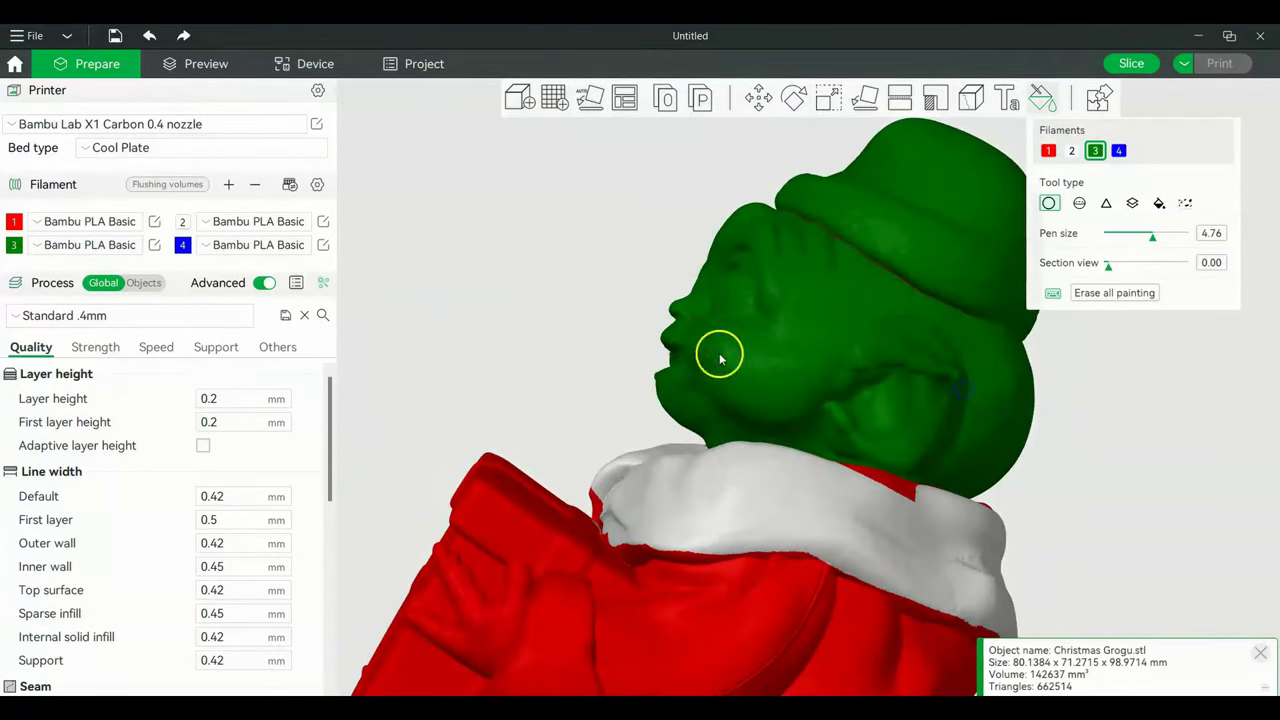
pyautogui.scroll(5, 1063, 431)
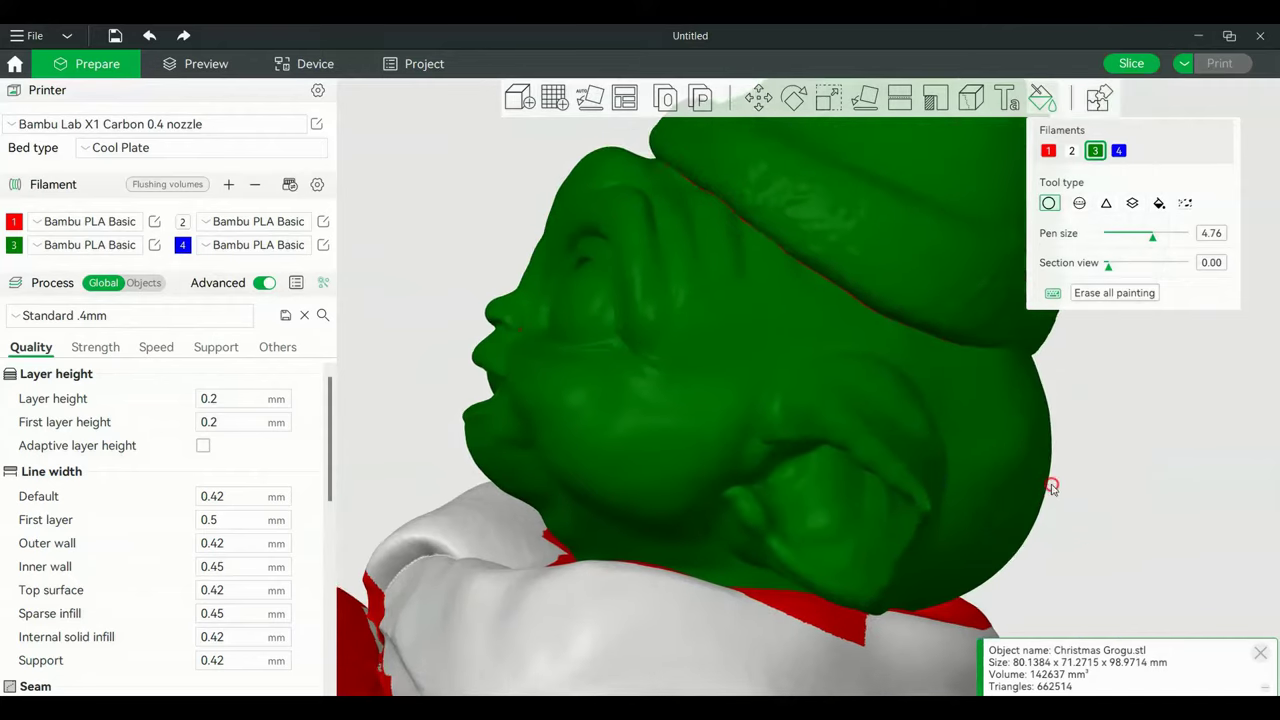
pyautogui.moveTo(1052, 487); pyautogui.dragTo(951, 400)
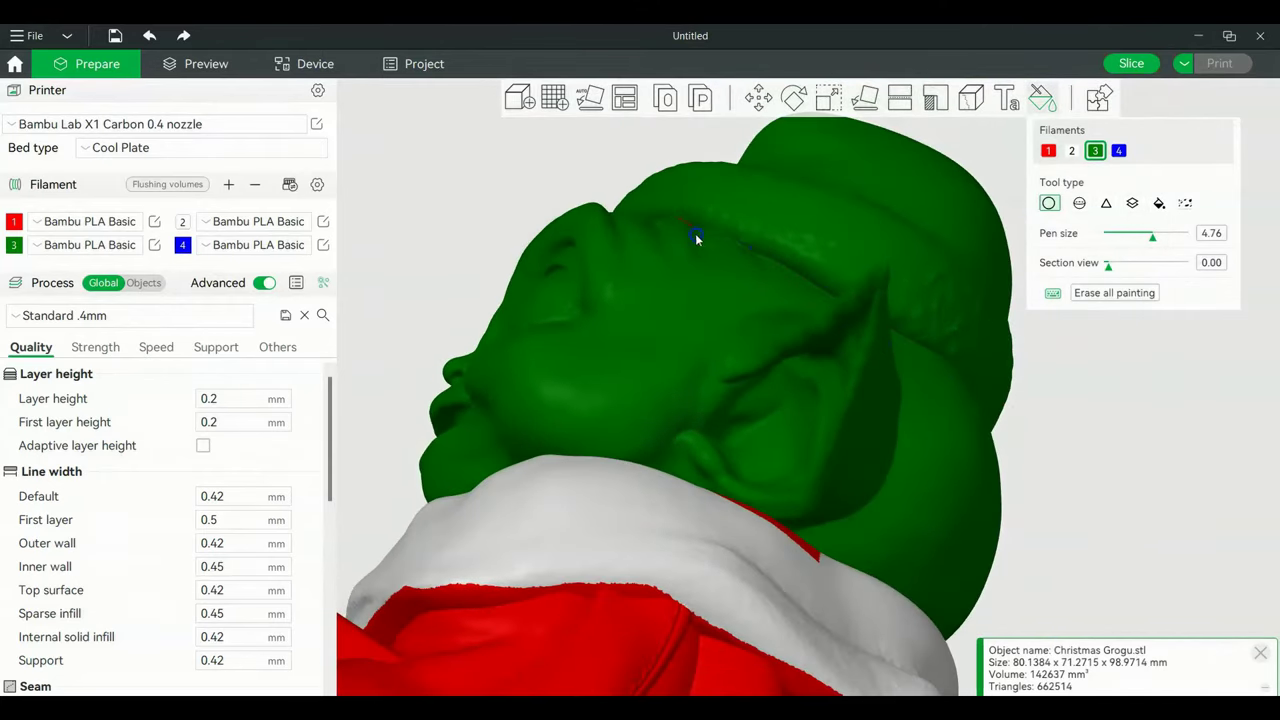
pyautogui.moveTo(697, 237)
pyautogui.mouseDown()
pyautogui.moveTo(617, 234)
pyautogui.moveTo(743, 274)
pyautogui.moveTo(643, 266)
pyautogui.mouseUp()
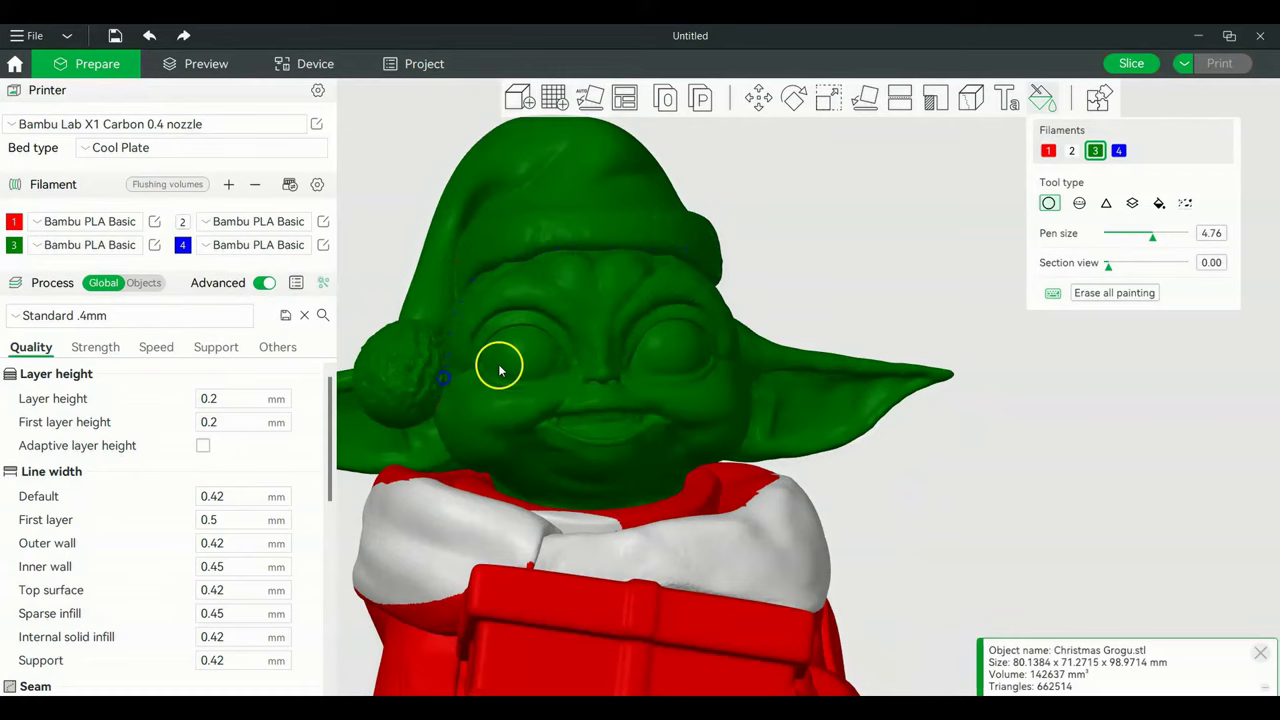
pyautogui.moveTo(500, 363); pyautogui.dragTo(487, 429)
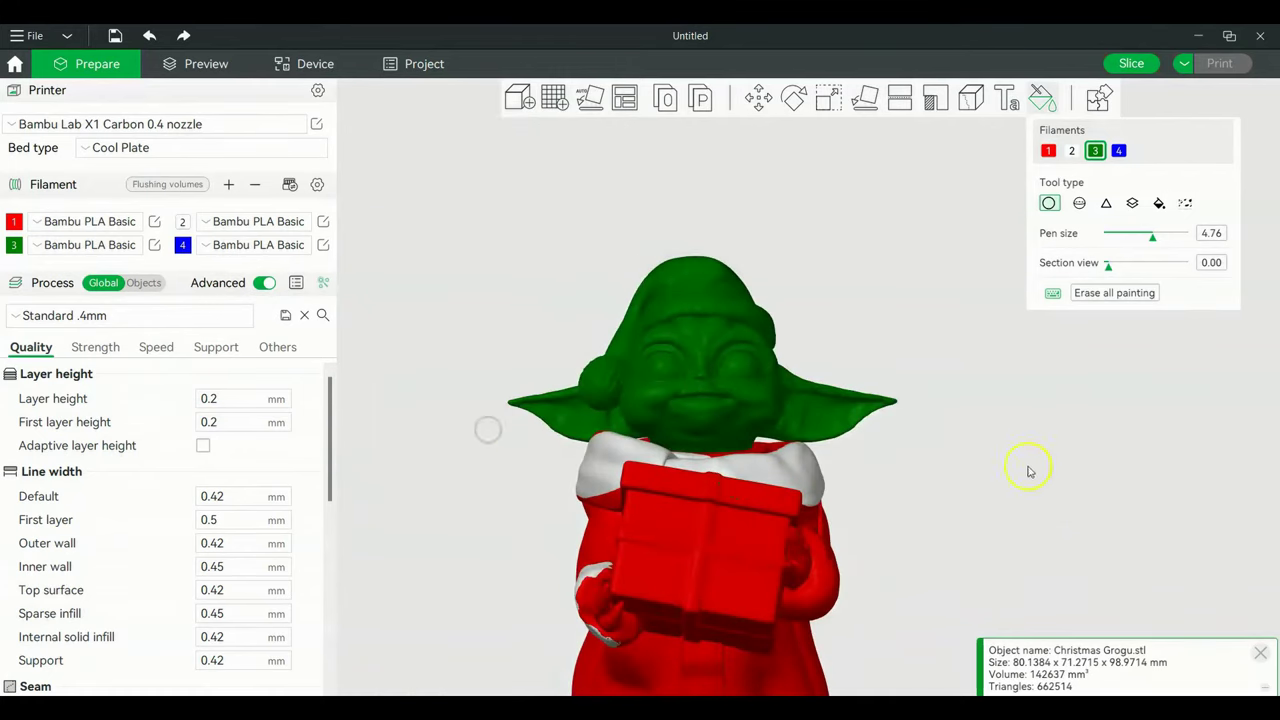
pyautogui.moveTo(1030, 471); pyautogui.dragTo(963, 449)
pyautogui.scroll(3, 1043, 466)
pyautogui.scroll(-1, 1076, 544)
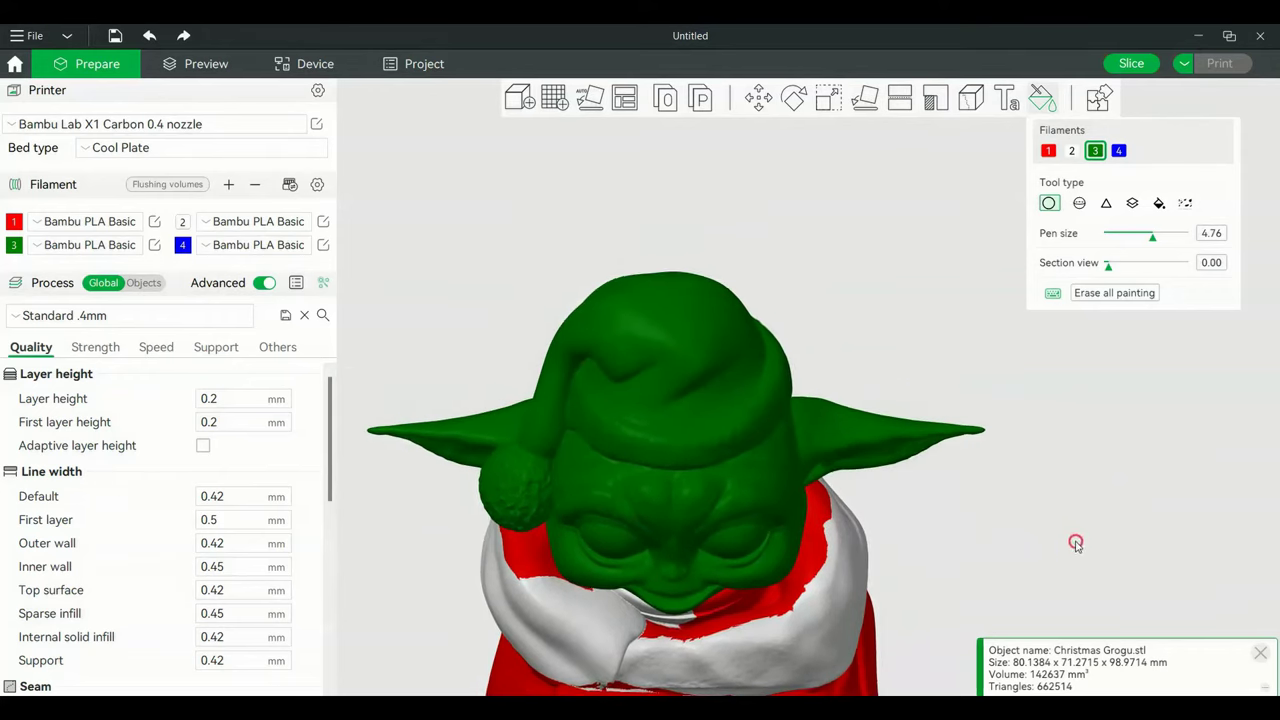
pyautogui.moveTo(1076, 544); pyautogui.dragTo(1077, 517)
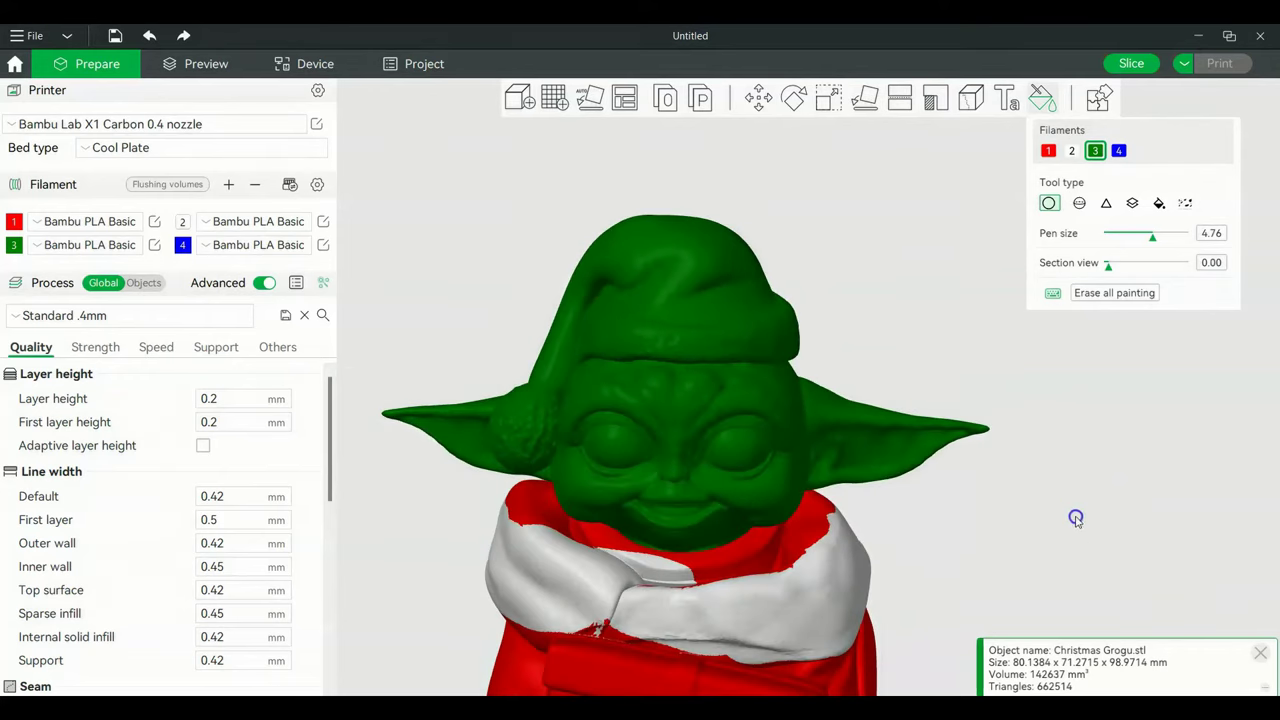
# - Paint the hat's crown with red filament 1, keeping the brim green
pyautogui.click(1048, 150)
pyautogui.scroll(2, 567, 258)
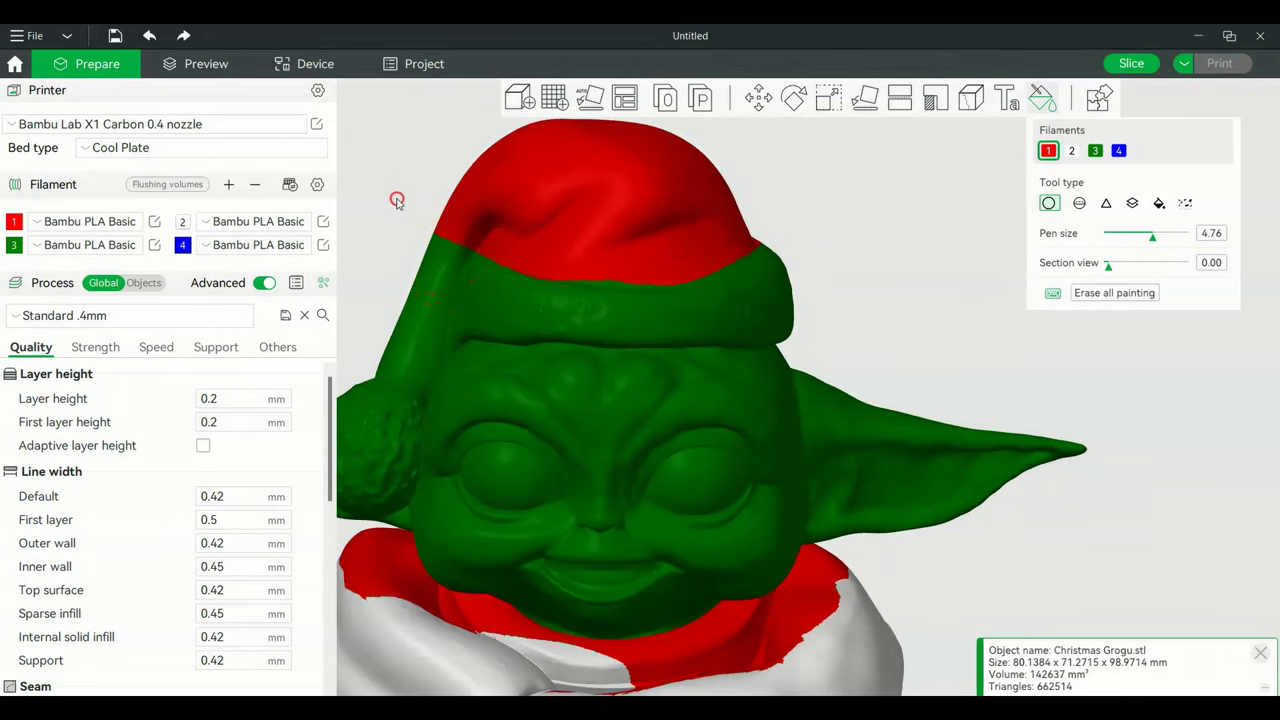
pyautogui.moveTo(397, 201)
pyautogui.mouseDown()
pyautogui.moveTo(506, 200)
pyautogui.moveTo(823, 280)
pyautogui.moveTo(603, 283)
pyautogui.moveTo(720, 277)
pyautogui.moveTo(669, 319)
pyautogui.mouseUp()
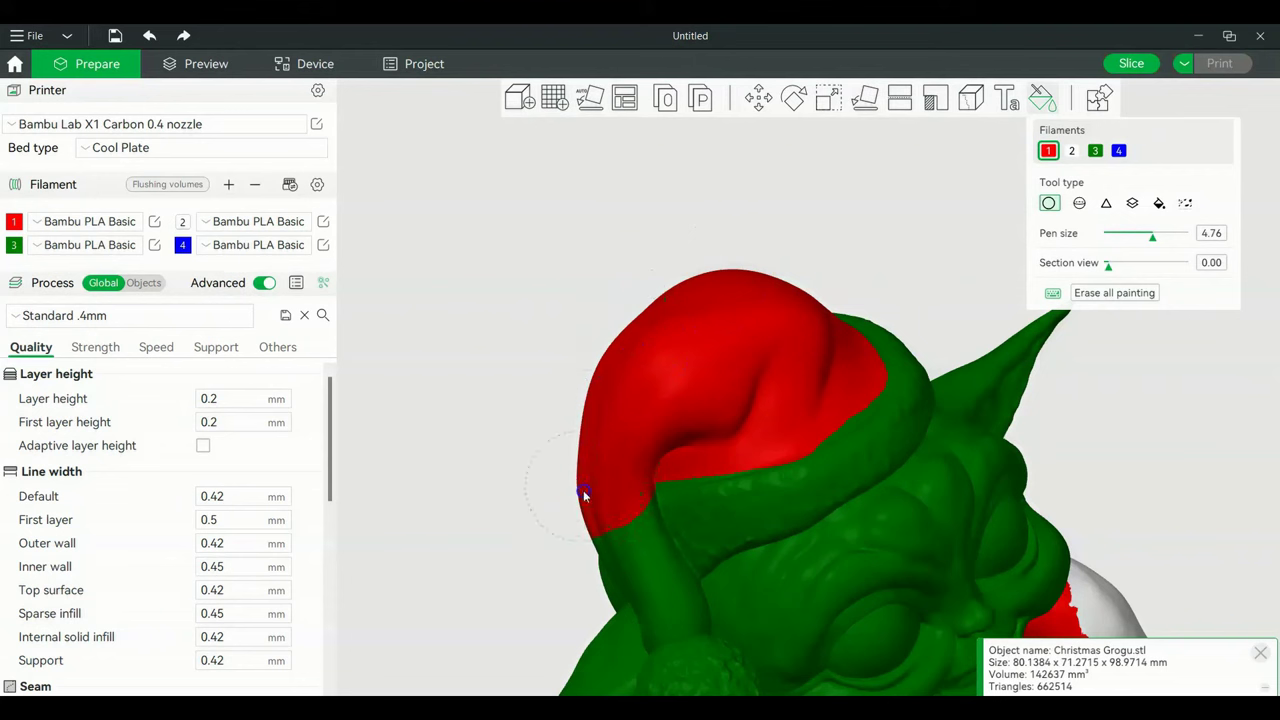
pyautogui.scroll(-5, 514, 429)
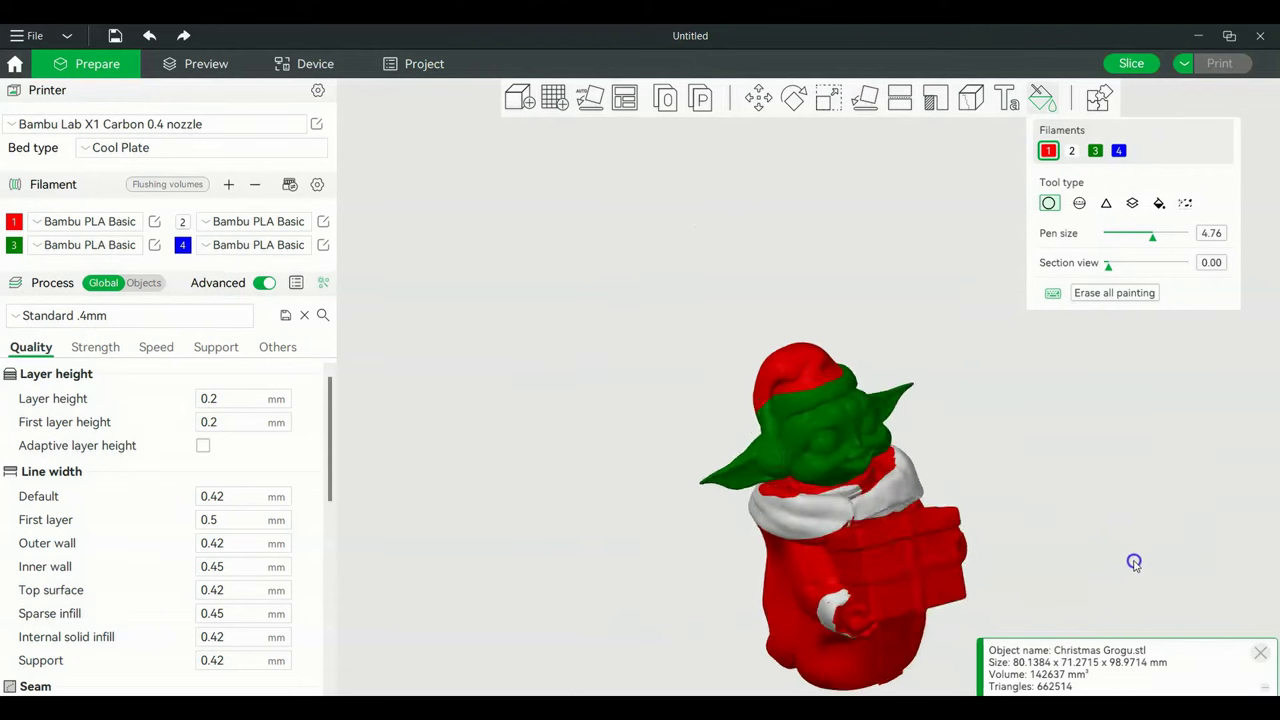
pyautogui.moveTo(1134, 562); pyautogui.dragTo(1102, 558)
pyautogui.moveTo(1117, 545); pyautogui.dragTo(956, 437, button='middle')
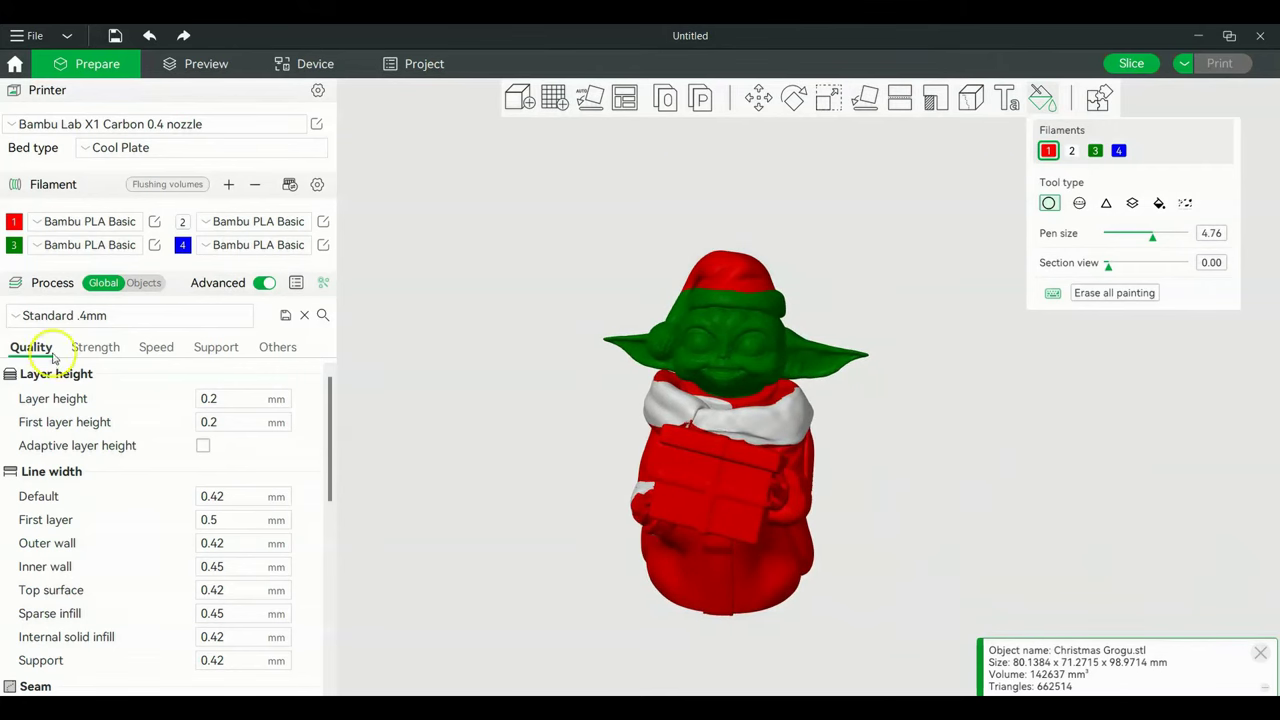
pyautogui.scroll(-2, 171, 439)
pyautogui.scroll(-2, 200, 495)
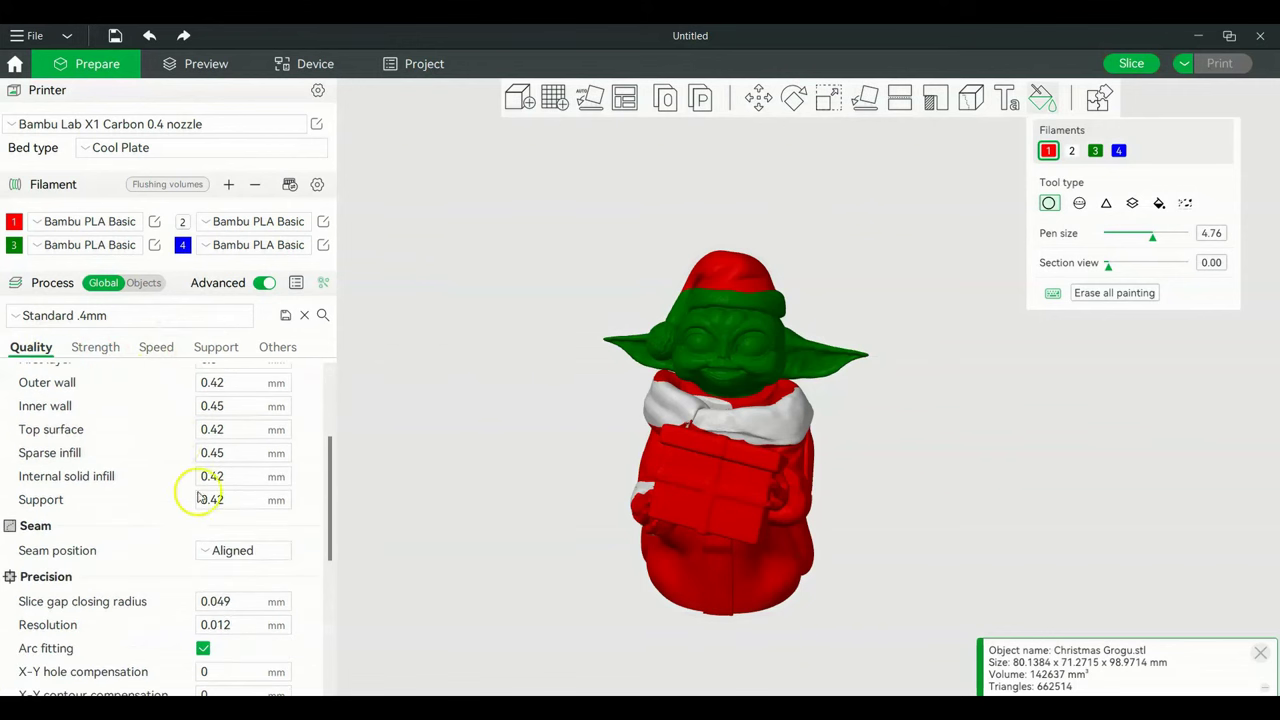
pyautogui.scroll(4, 203, 493)
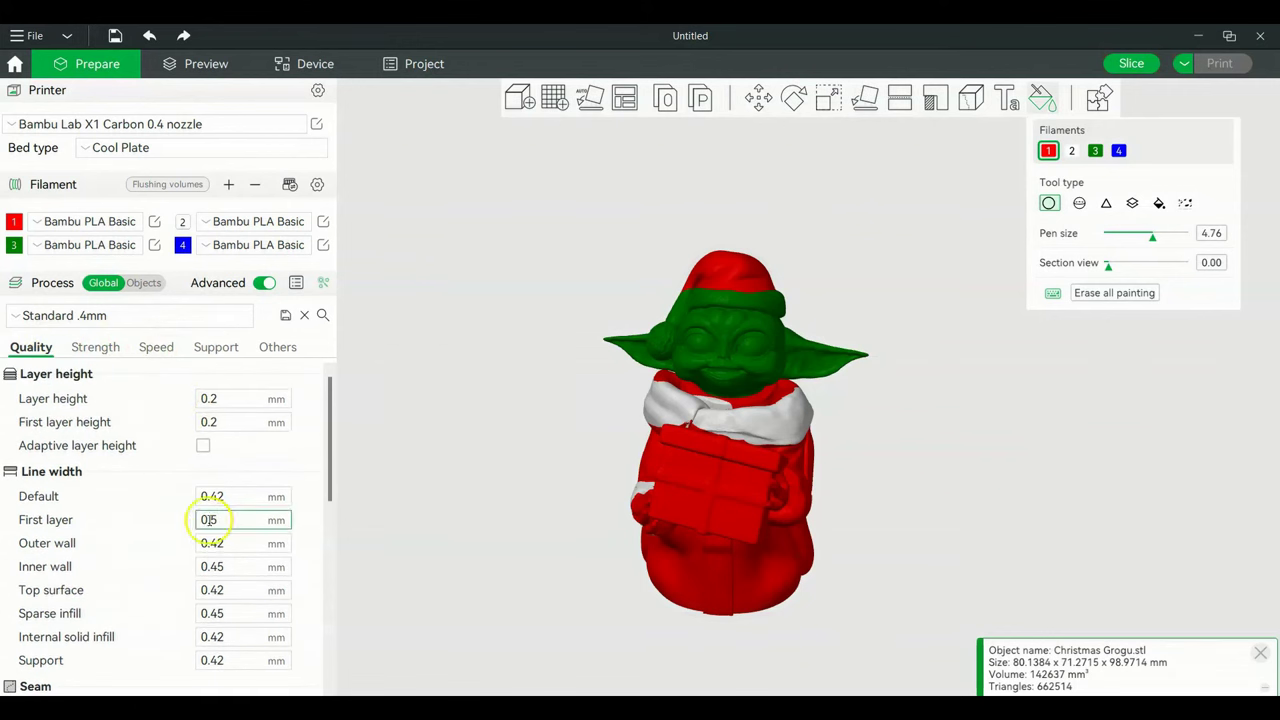
pyautogui.moveTo(840, 545)
pyautogui.mouseDown()
pyautogui.moveTo(1054, 571)
pyautogui.moveTo(943, 500)
pyautogui.mouseUp()
pyautogui.scroll(3, 1054, 571)
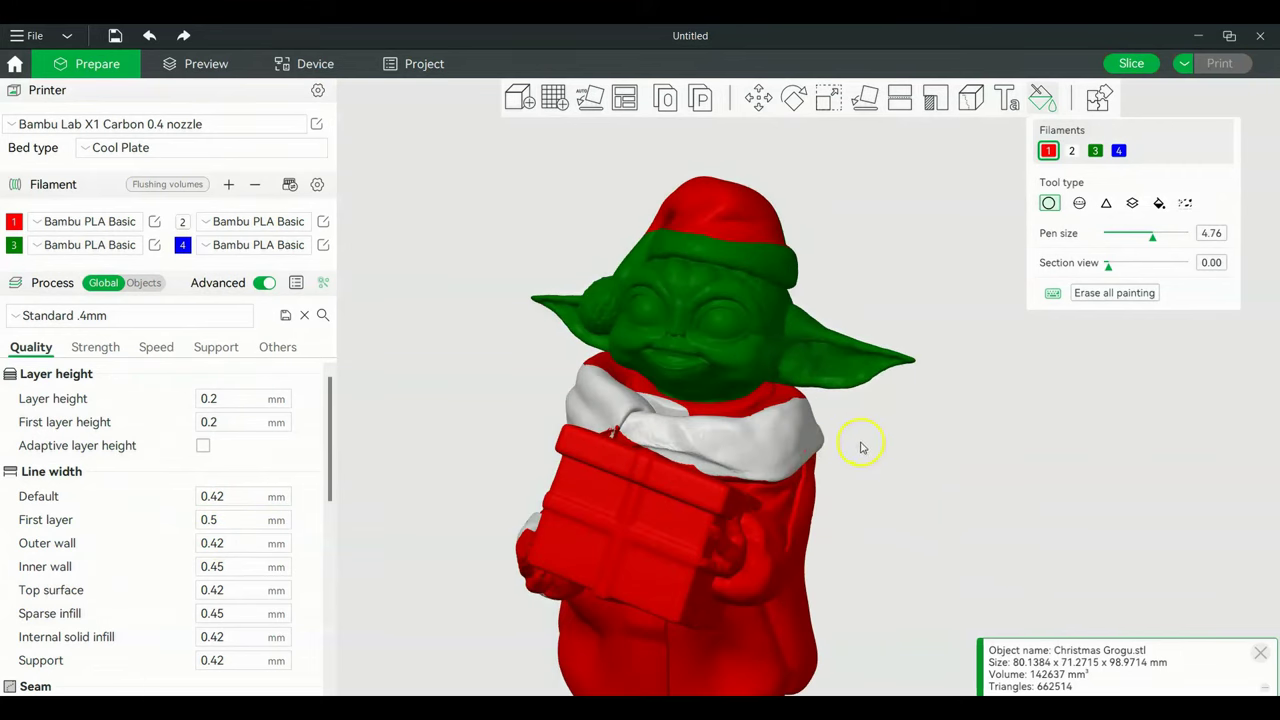
pyautogui.scroll(-3, 866, 492)
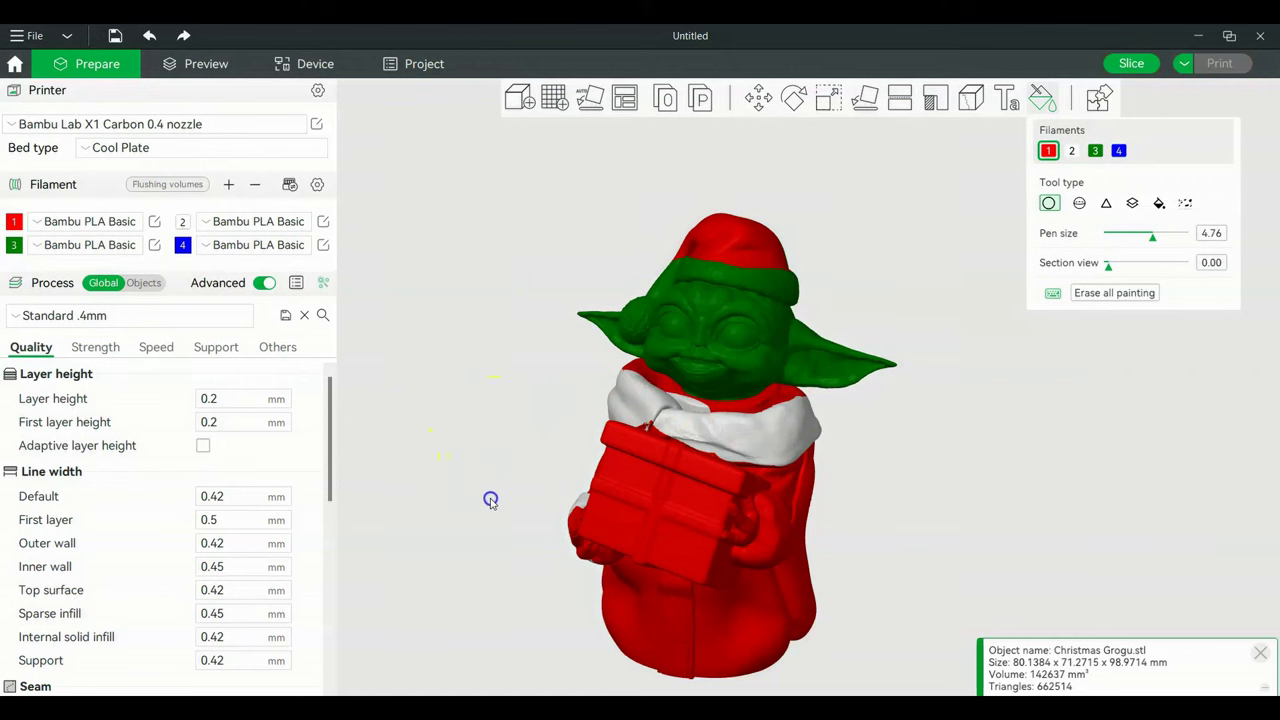
pyautogui.moveTo(490, 500)
pyautogui.mouseDown()
pyautogui.moveTo(606, 480)
pyautogui.moveTo(493, 490)
pyautogui.mouseUp()
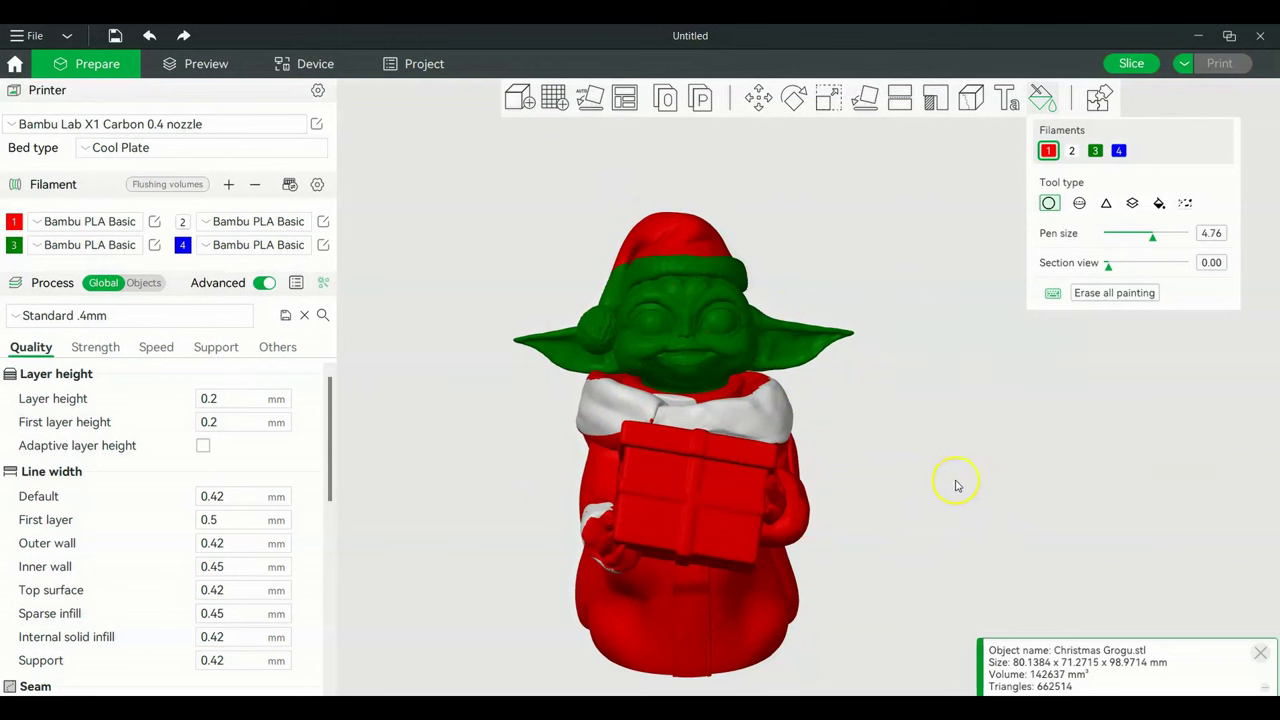
pyautogui.moveTo(955, 486); pyautogui.dragTo(929, 503)
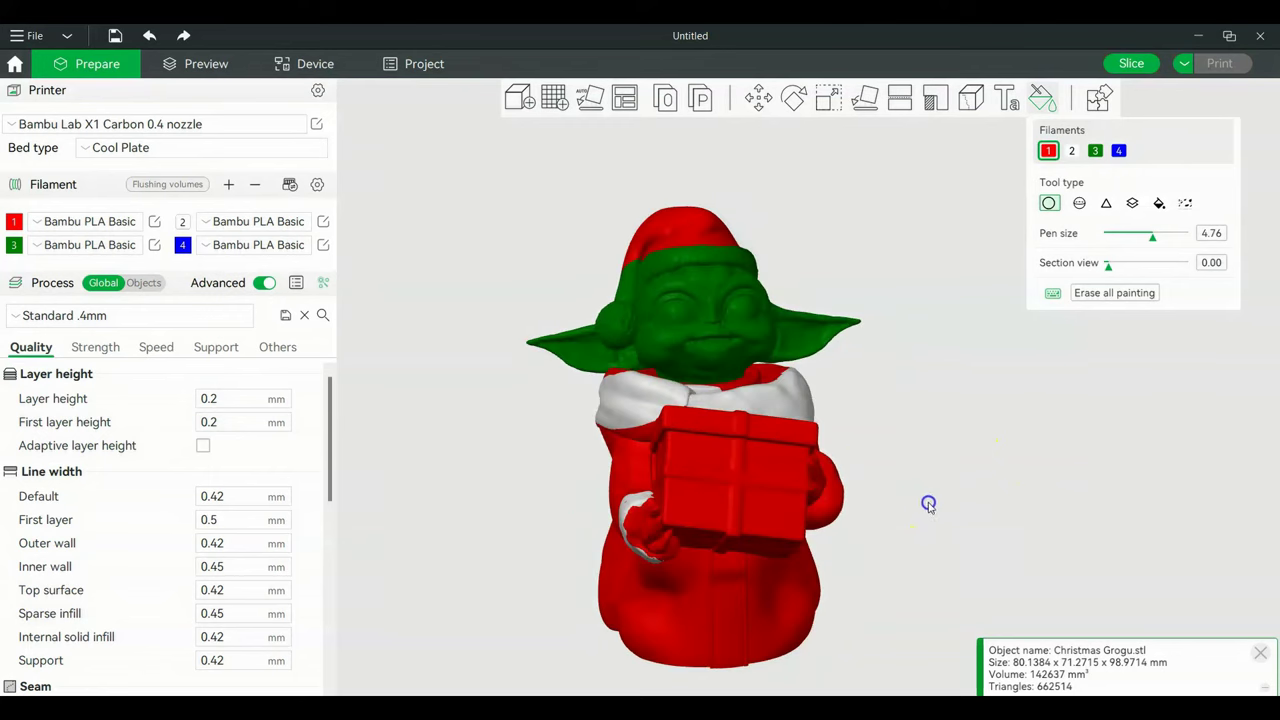